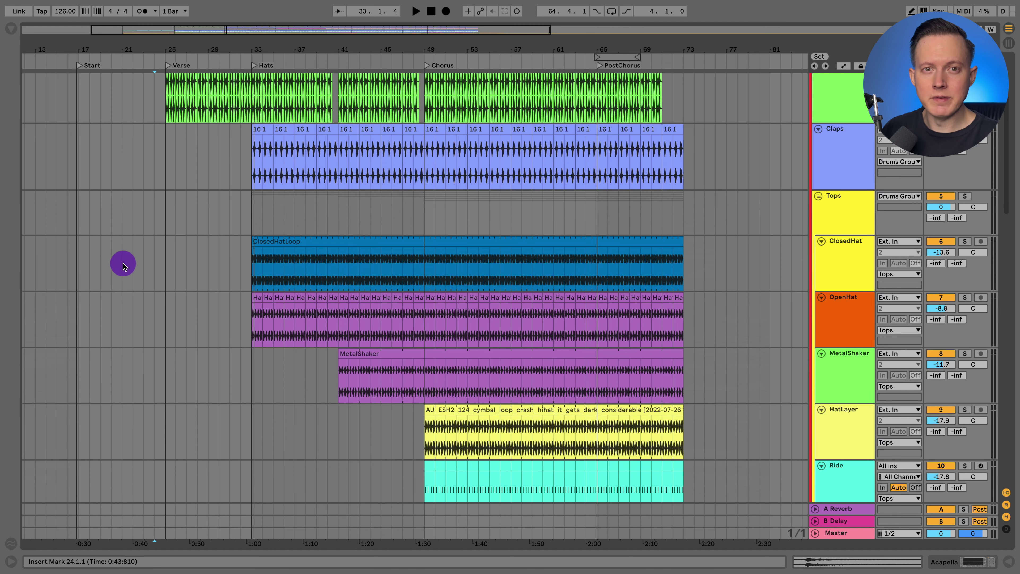
Step: Play the arrangement from bar 21 on the Intro track, then select the ClosedHatLoop clip
scroll(121, 247, down, 10)
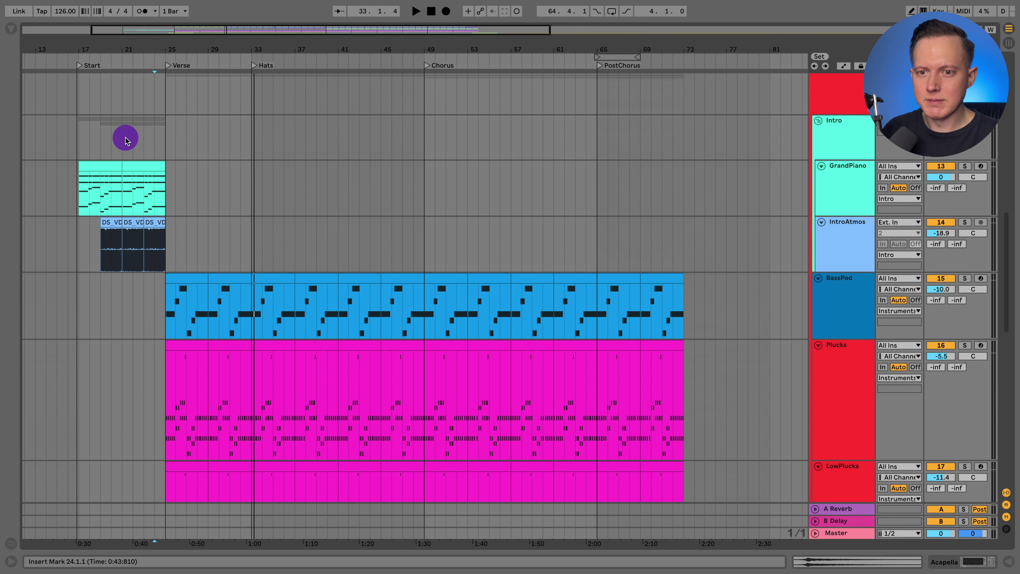
click(125, 140)
key(space)
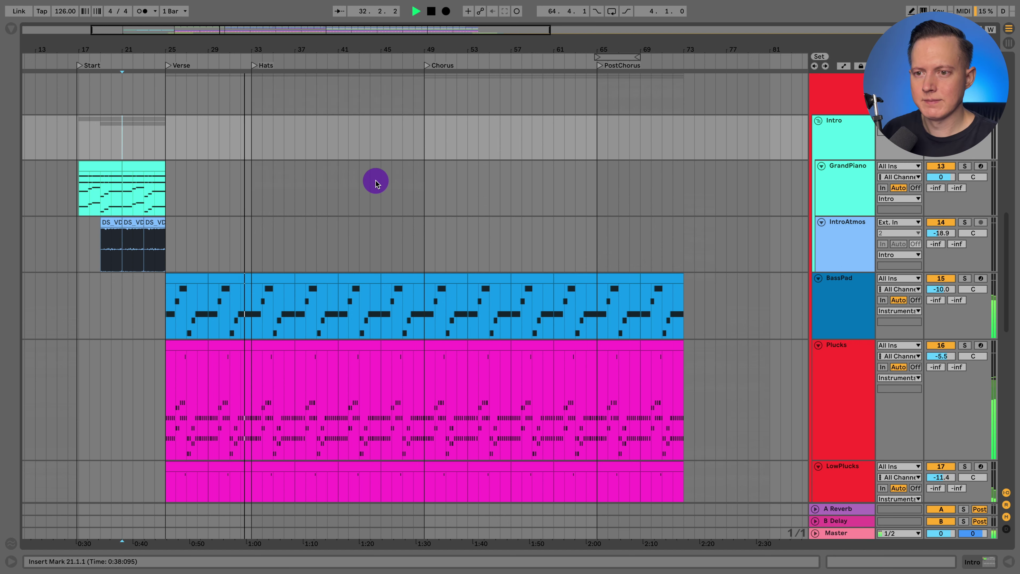
scroll(374, 182, up, 10)
click(369, 187)
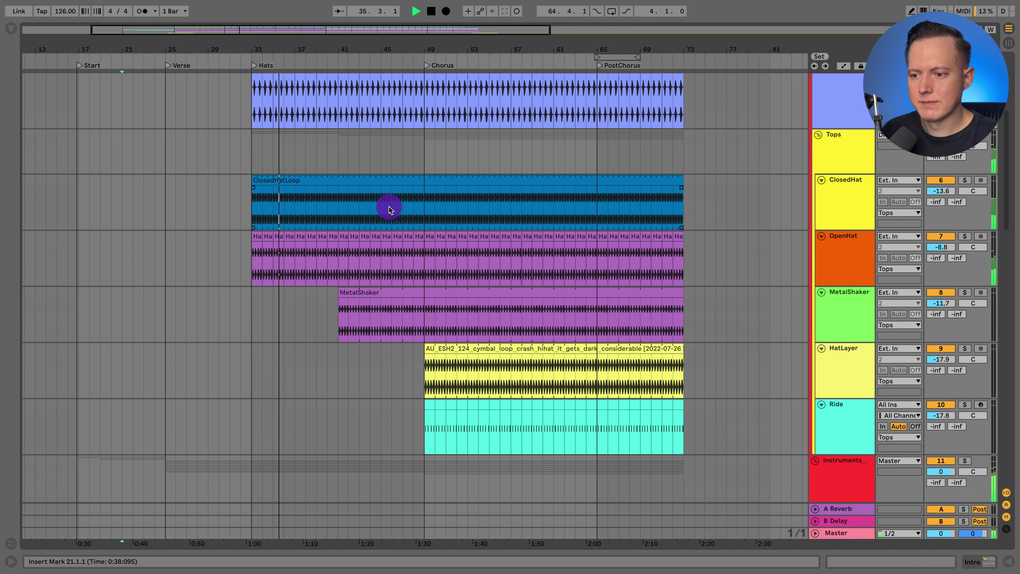
Step: Restart playback from bar 47 on HatLayer and zoom the view to bars 29–75
click(403, 371)
key(space)
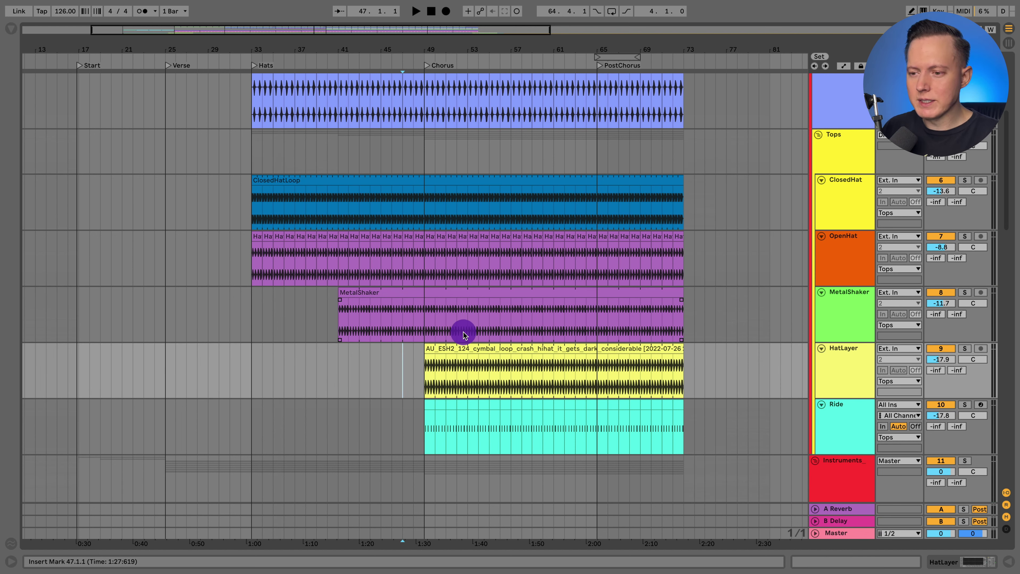
key(space)
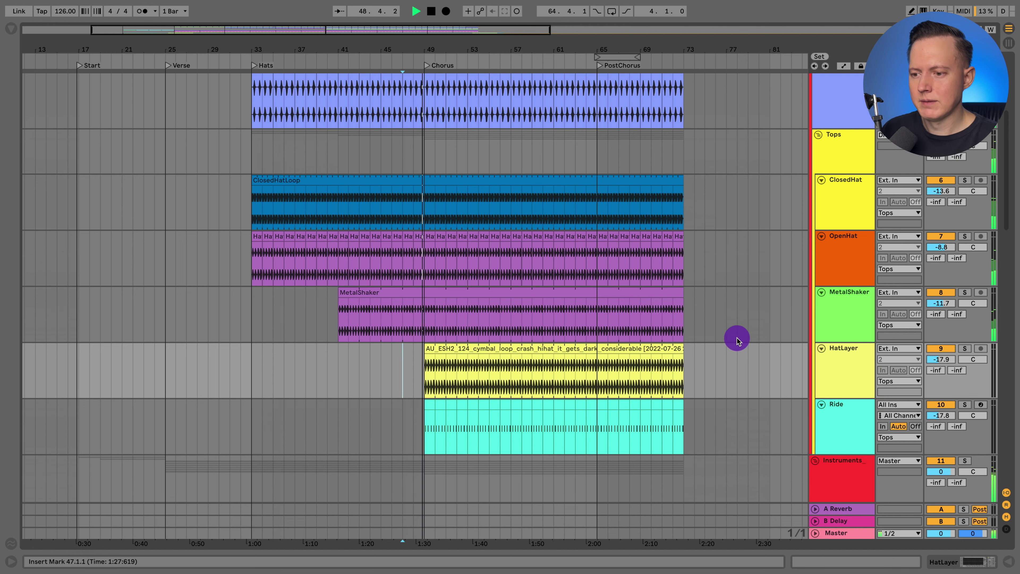
scroll(737, 340, down, 10)
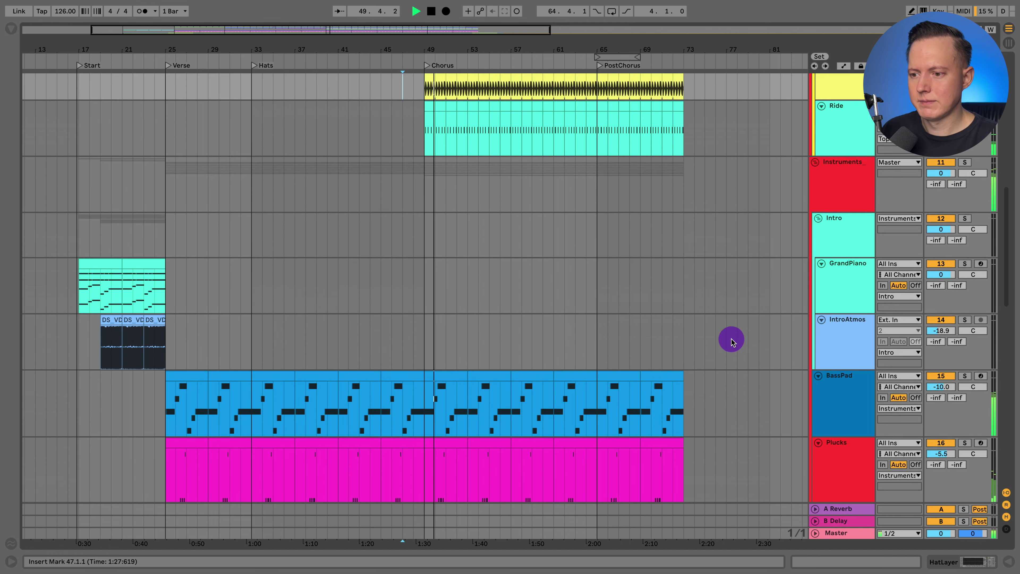
scroll(730, 341, down, 10)
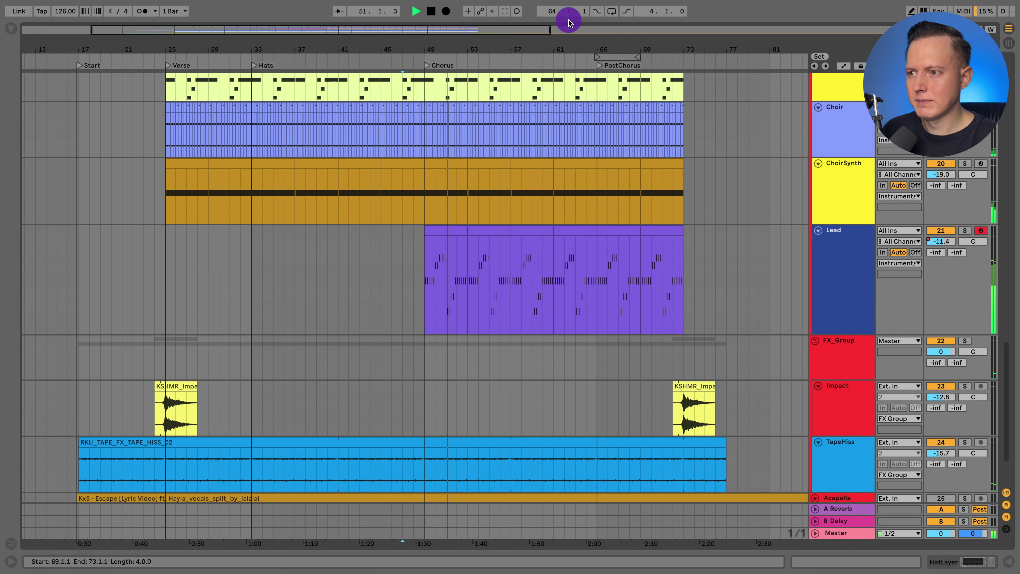
drag(538, 47, 538, 52)
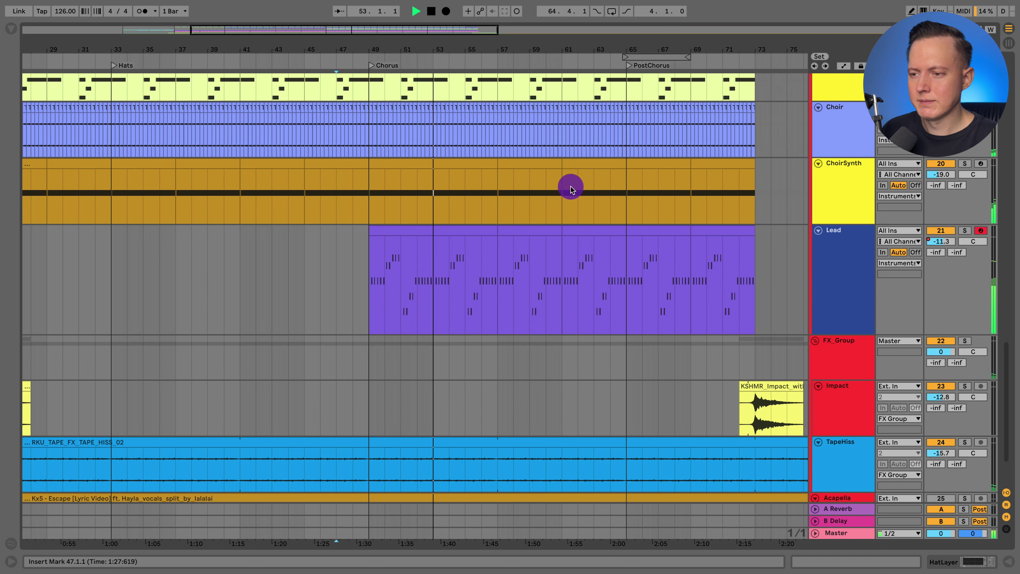
Step: Scroll back up, stop playback and set the start point to bar 65 on KickHigh
scroll(571, 187, up, 2)
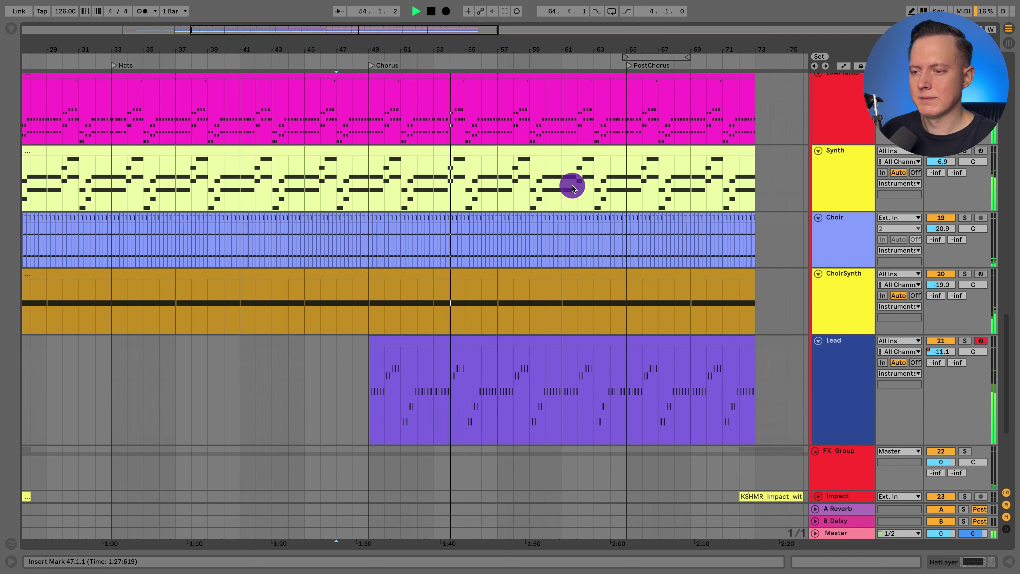
scroll(572, 188, up, 5)
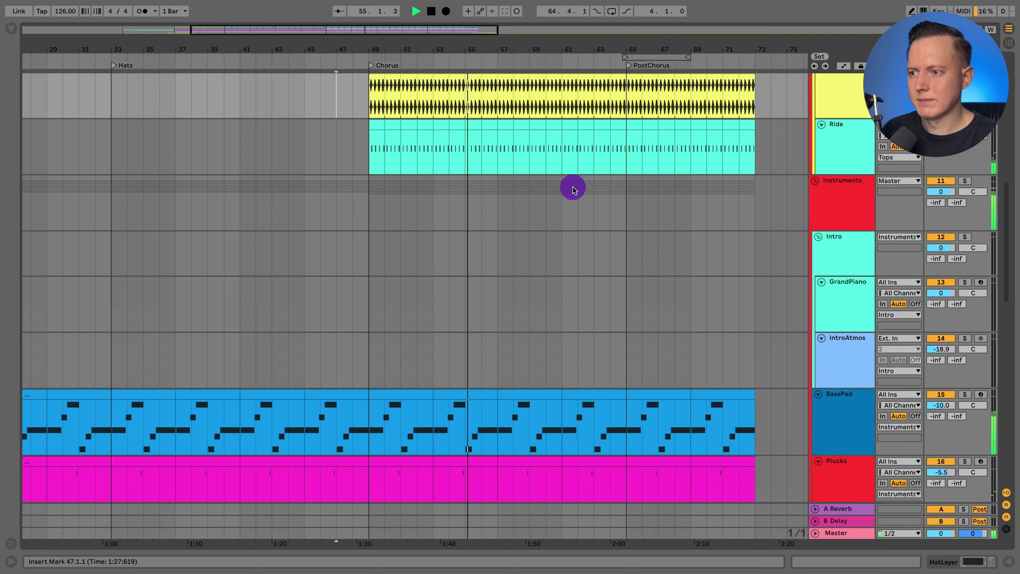
scroll(573, 187, up, 8)
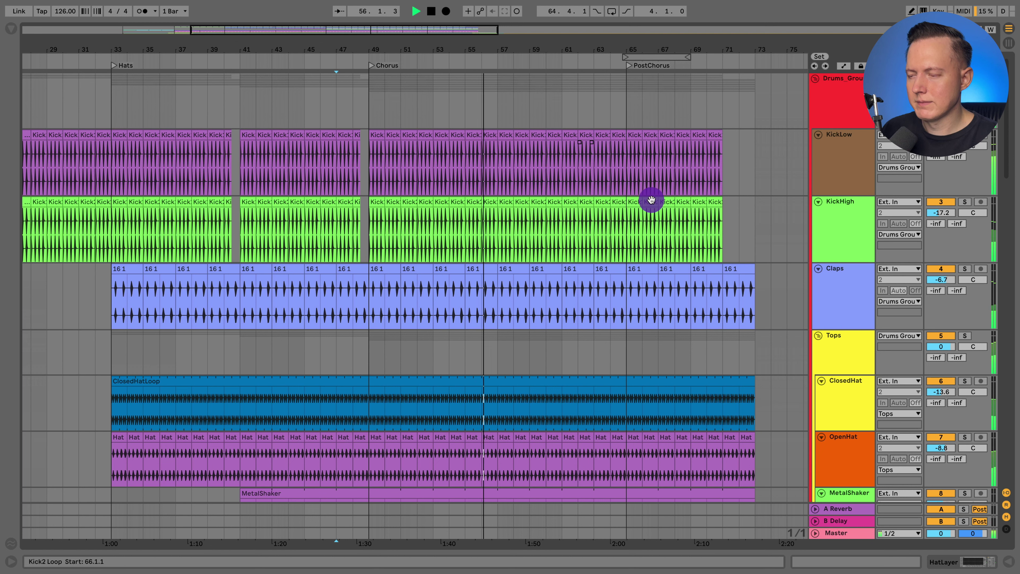
key(space)
click(629, 244)
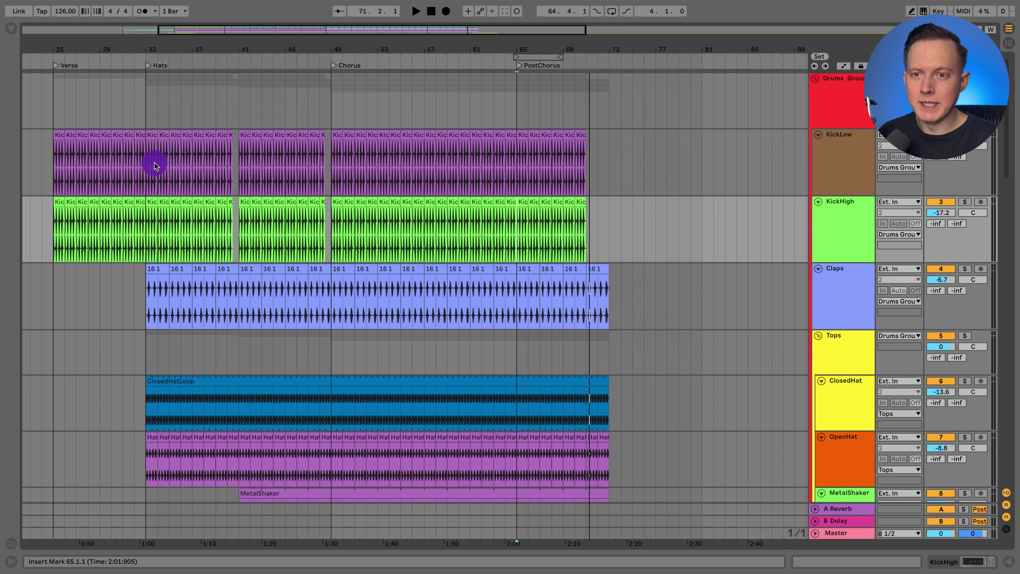
click(76, 353)
key(space)
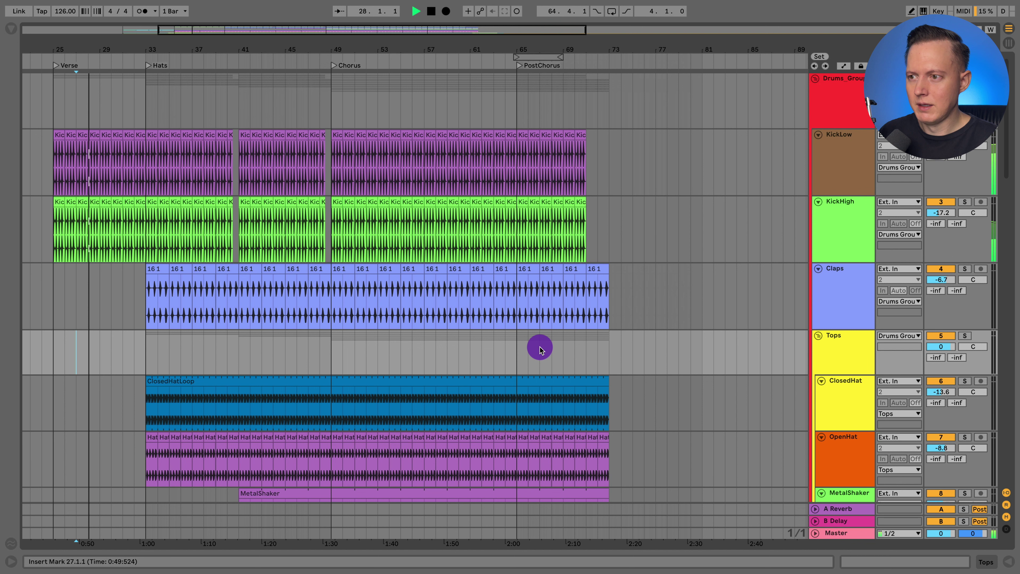
key(space)
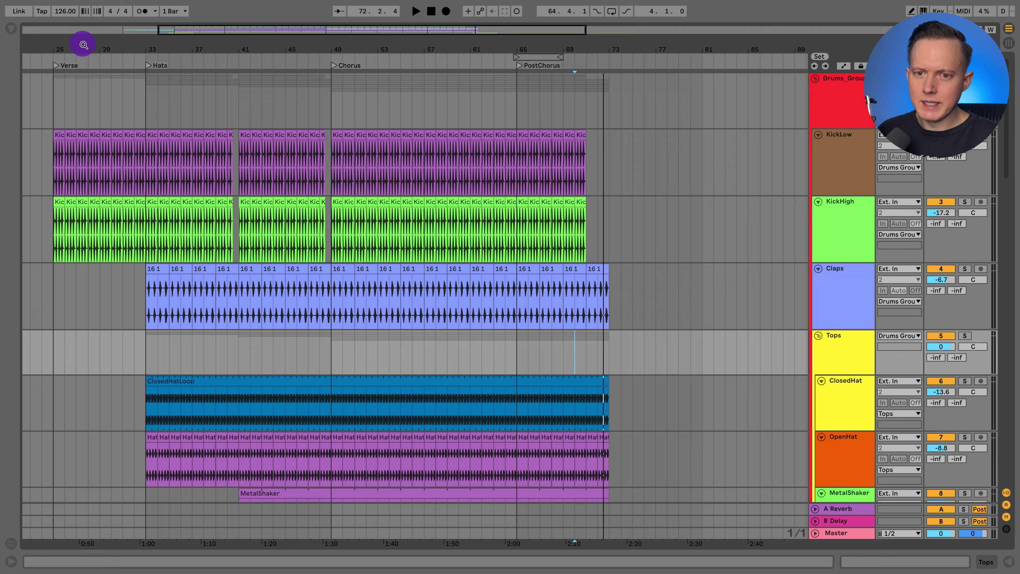
Step: Zoom to bars 22–43, play the soloed KickHigh from the Verse, then unsolo it
drag(83, 44, 498, 231)
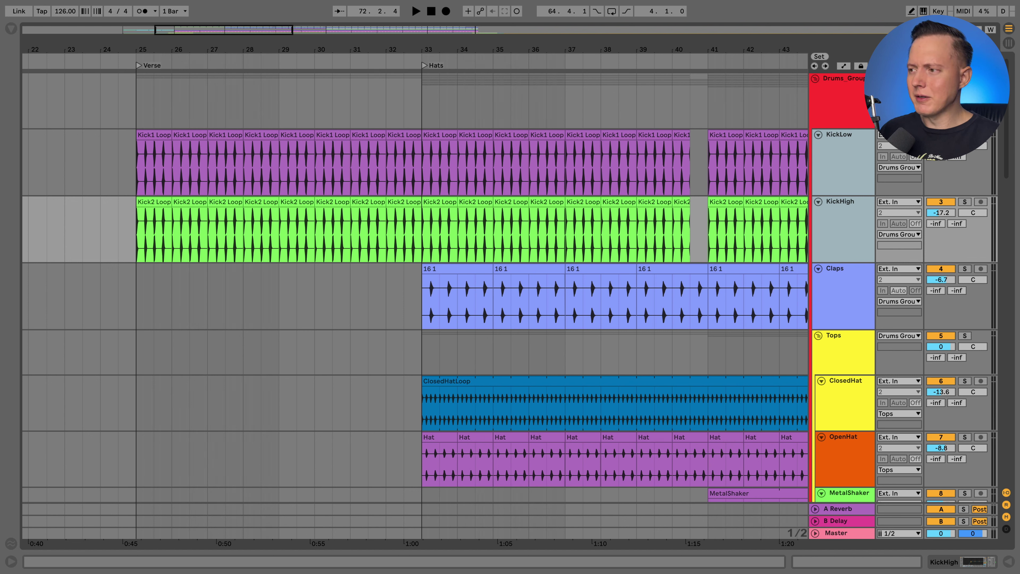
key(Up)
key(space)
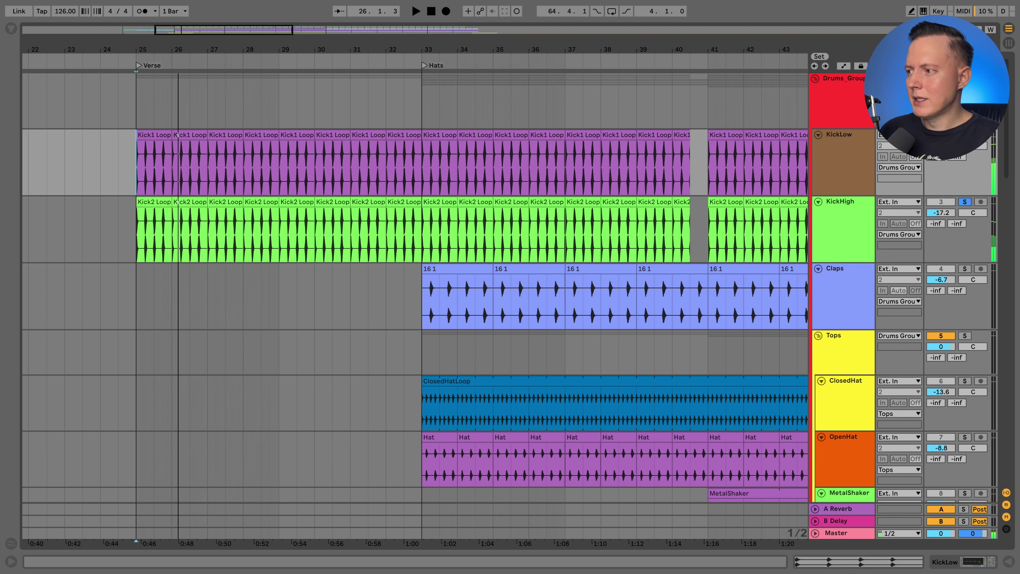
key(space)
key(space)
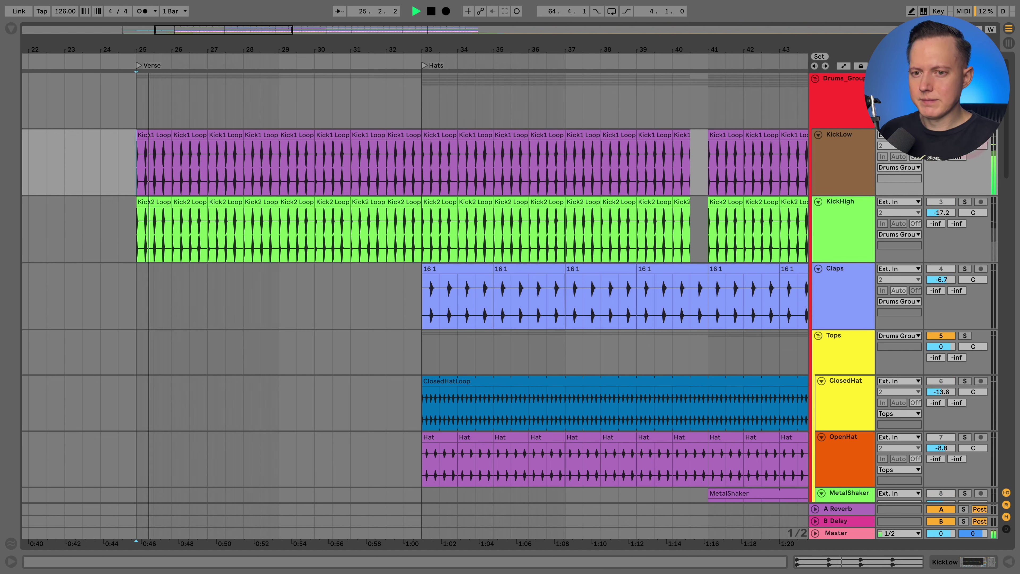
click(966, 213)
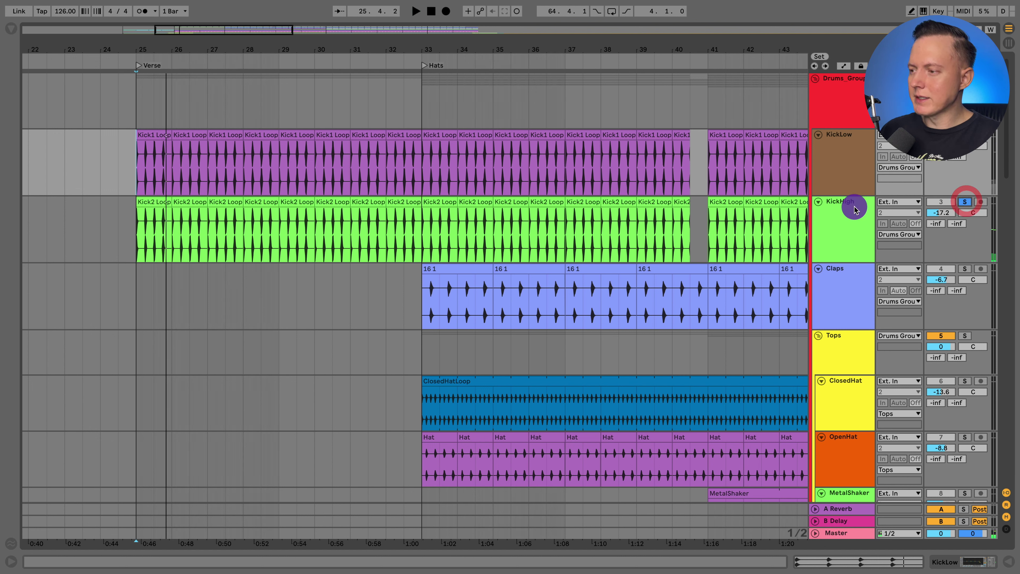
key(space)
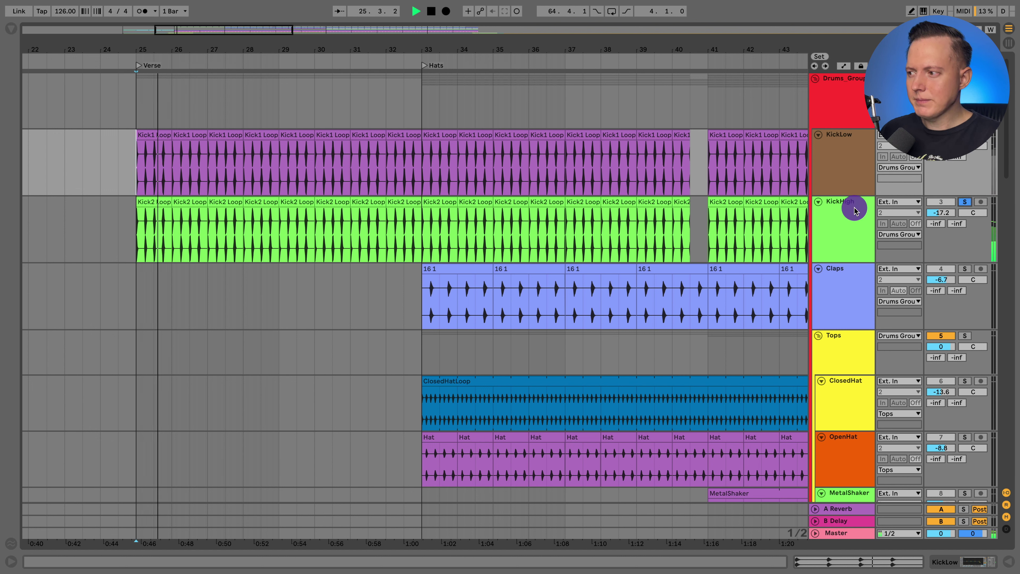
click(965, 202)
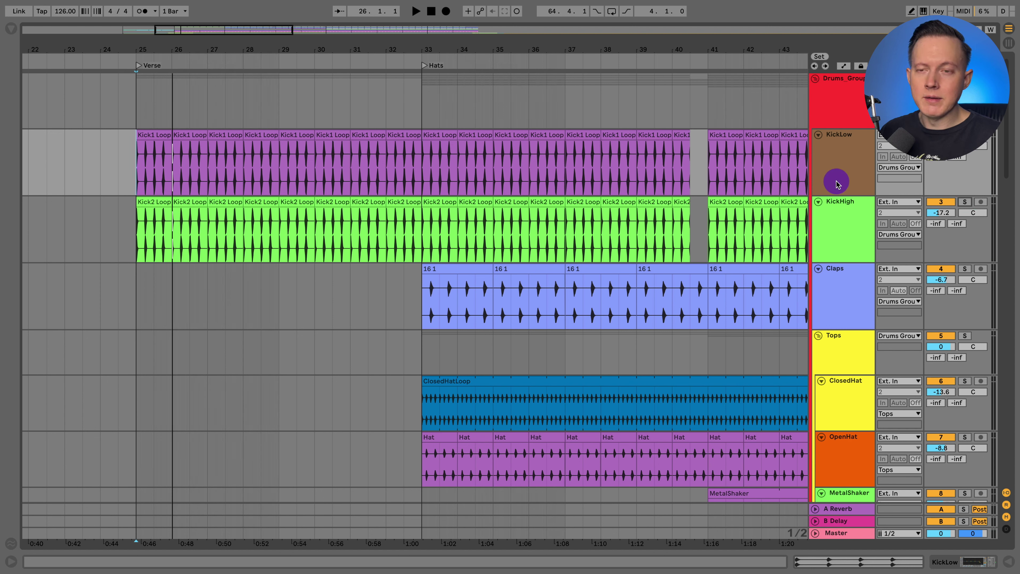
Step: Select the KickHigh track and show its EQ Eight and Utility devices
click(845, 170)
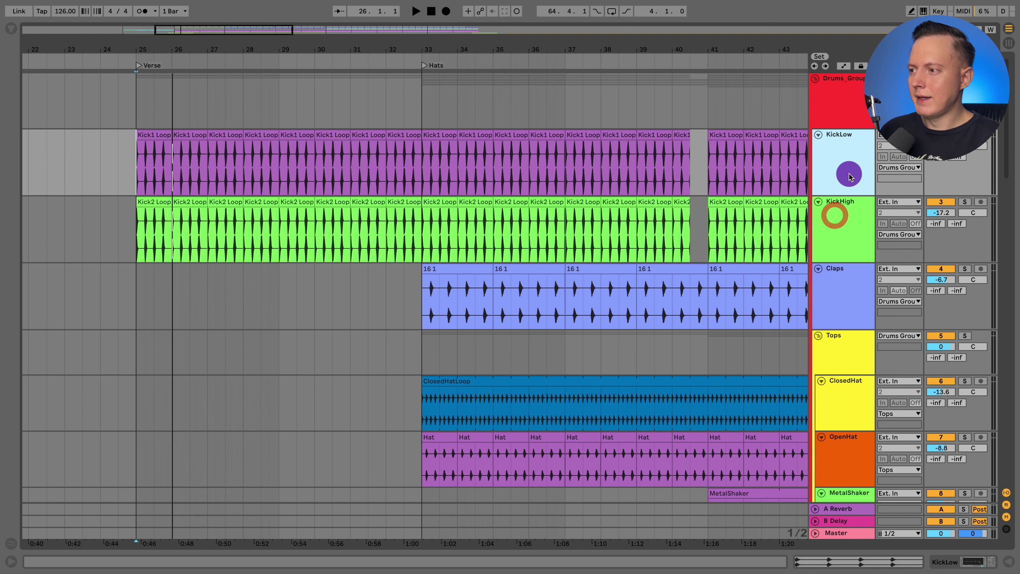
click(835, 211)
click(962, 558)
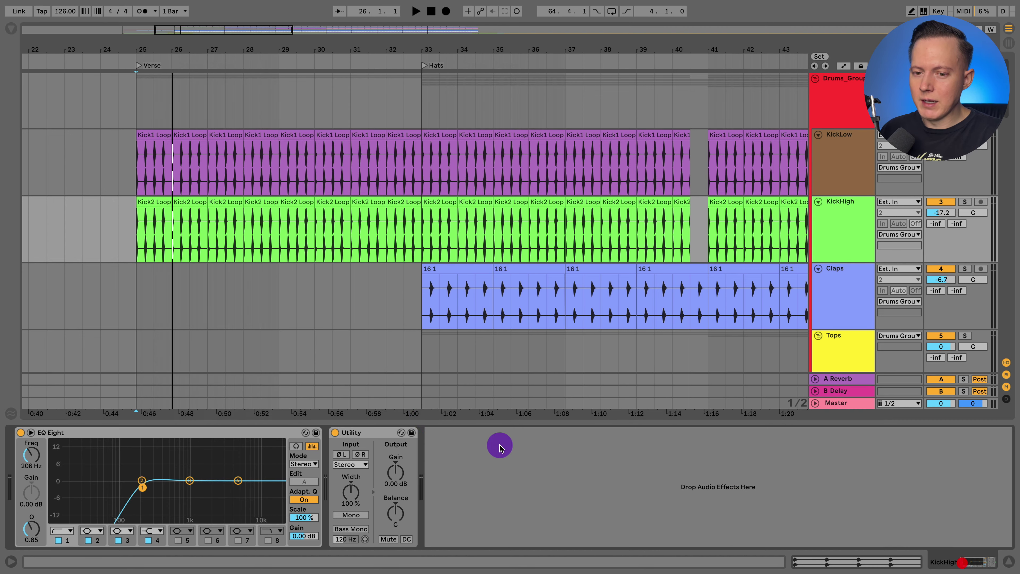
Step: Zoom out to bars 19–55, set playback to bar 33 and solo the Claps track
click(115, 432)
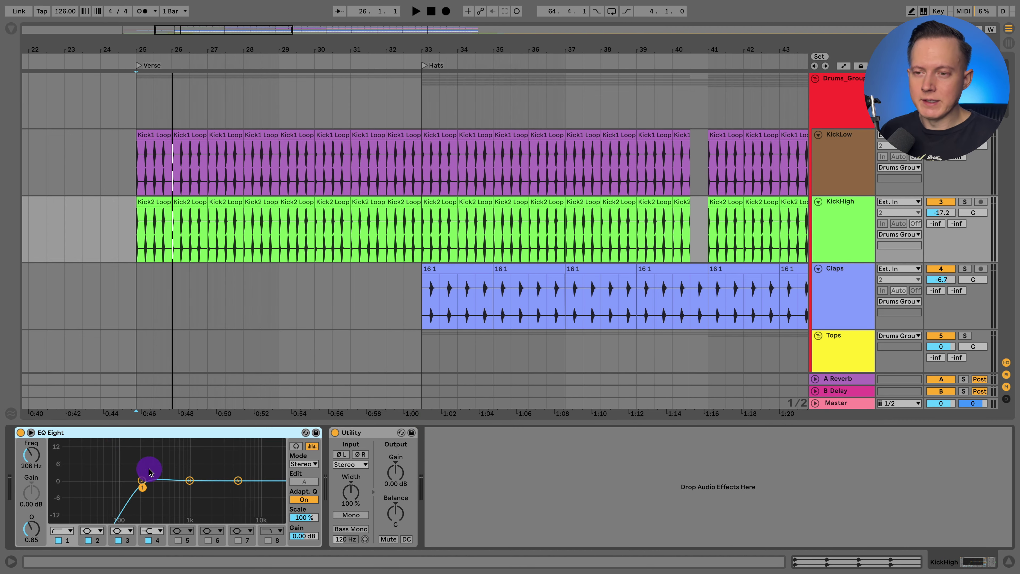
drag(391, 52, 376, 271)
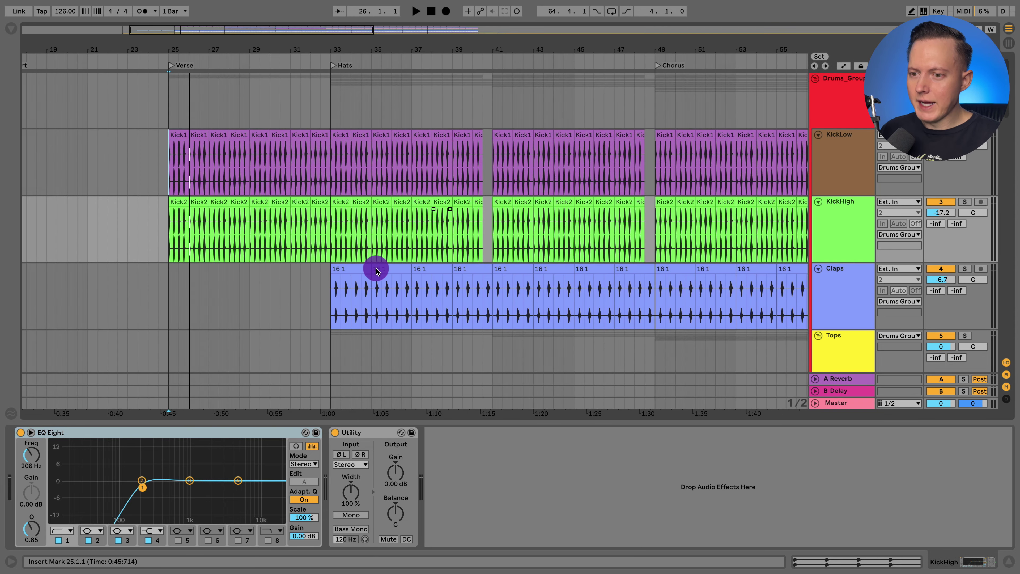
click(333, 314)
click(967, 270)
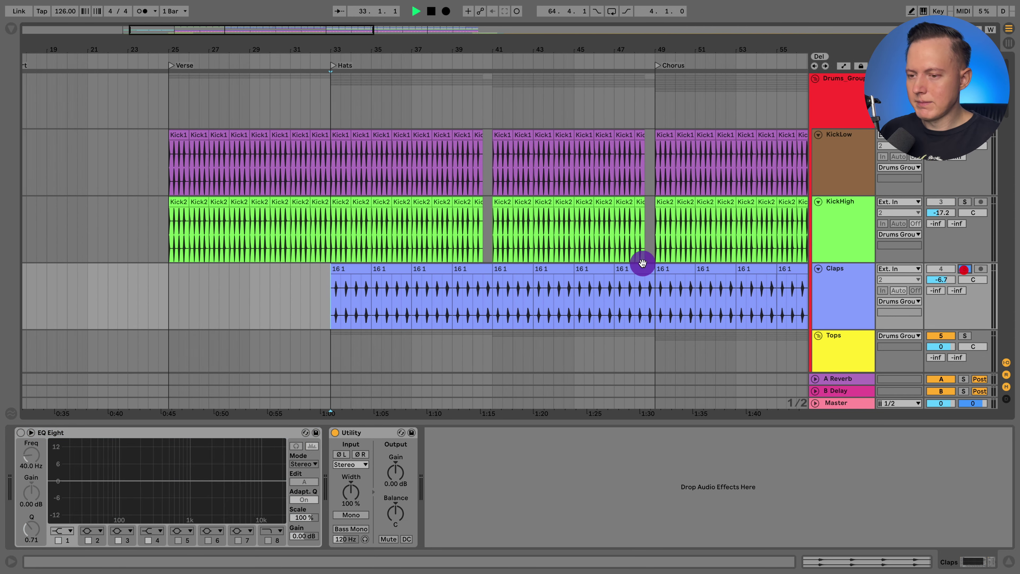
scroll(547, 263, right, 5)
scroll(540, 264, down, 2)
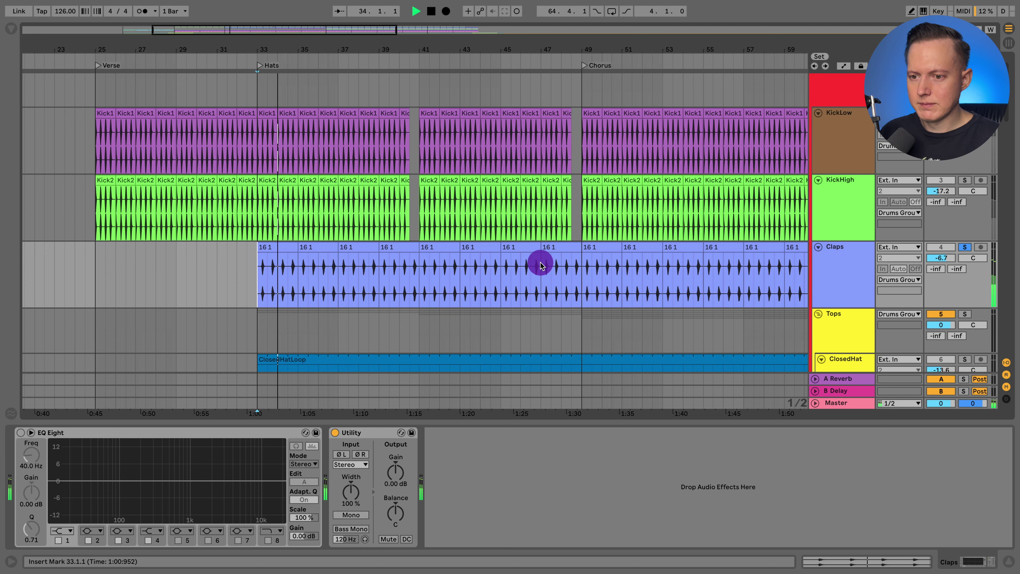
scroll(538, 263, down, 2)
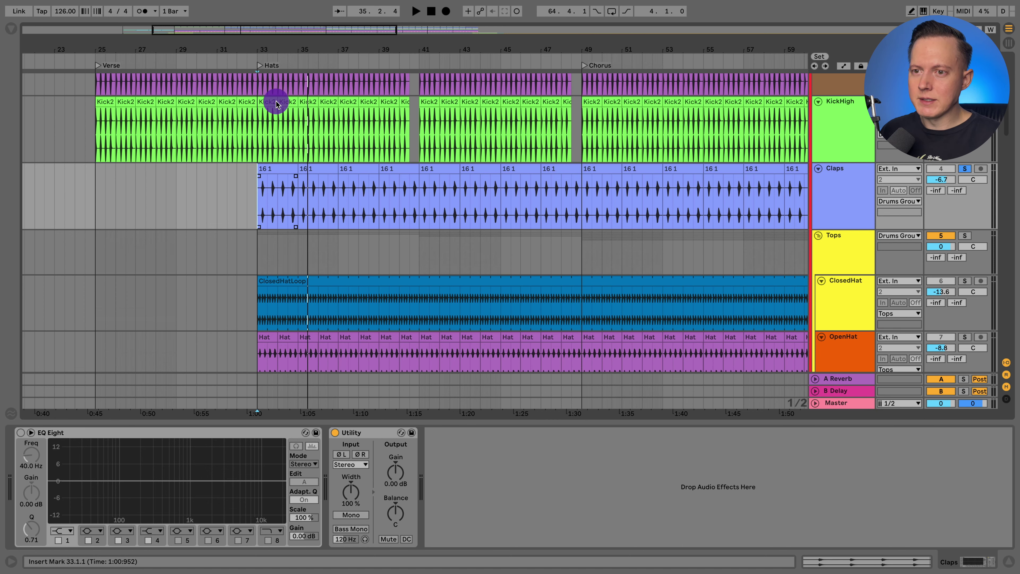
Step: Solo ClosedHat and play the ClosedHatLoop from bar 33
drag(268, 48, 258, 72)
scroll(268, 217, down, 2)
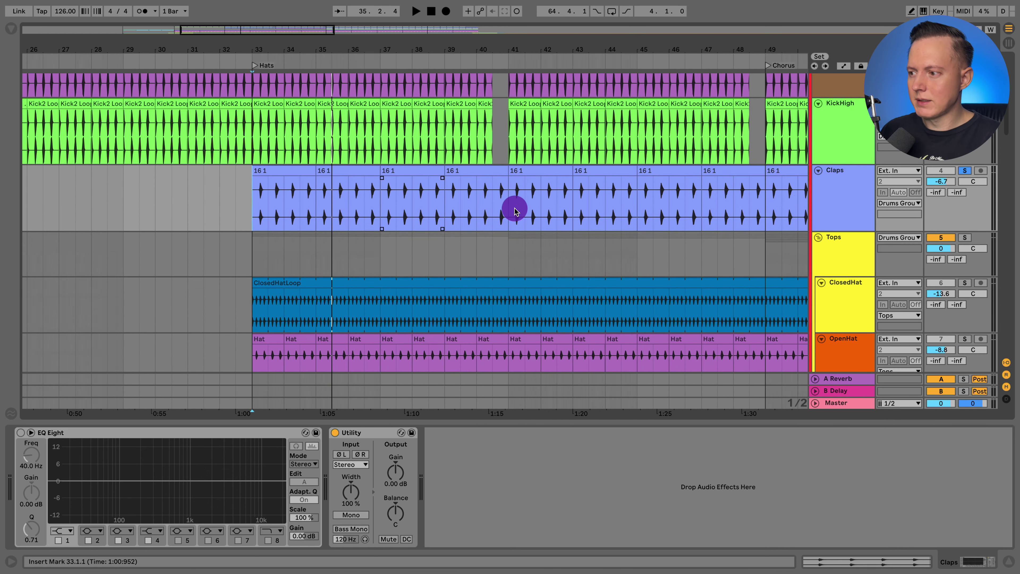
scroll(796, 211, down, 2)
scroll(849, 205, down, 1)
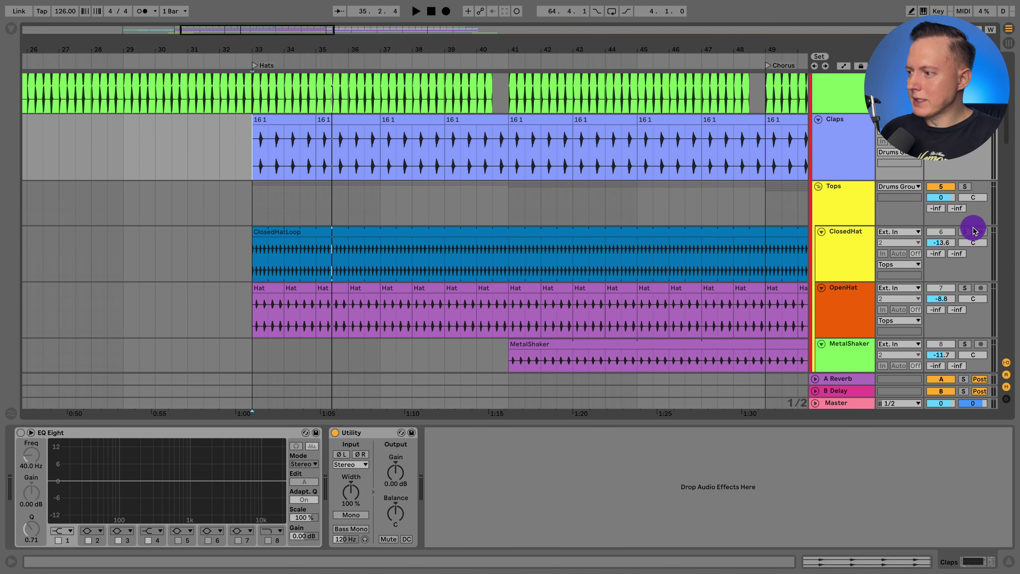
click(966, 233)
scroll(502, 225, down, 1)
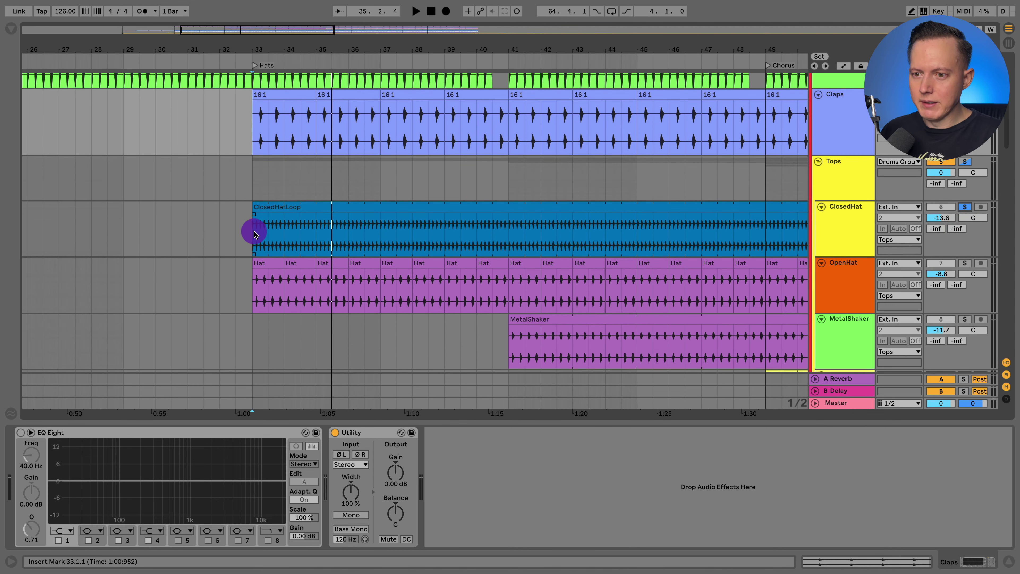
click(253, 234)
key(space)
scroll(361, 225, down, 1)
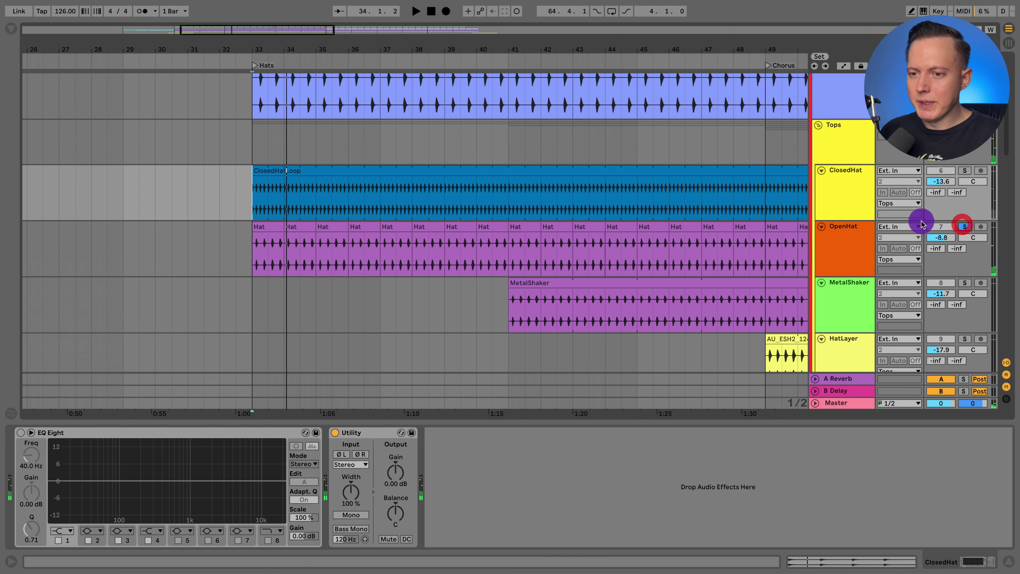
key(space)
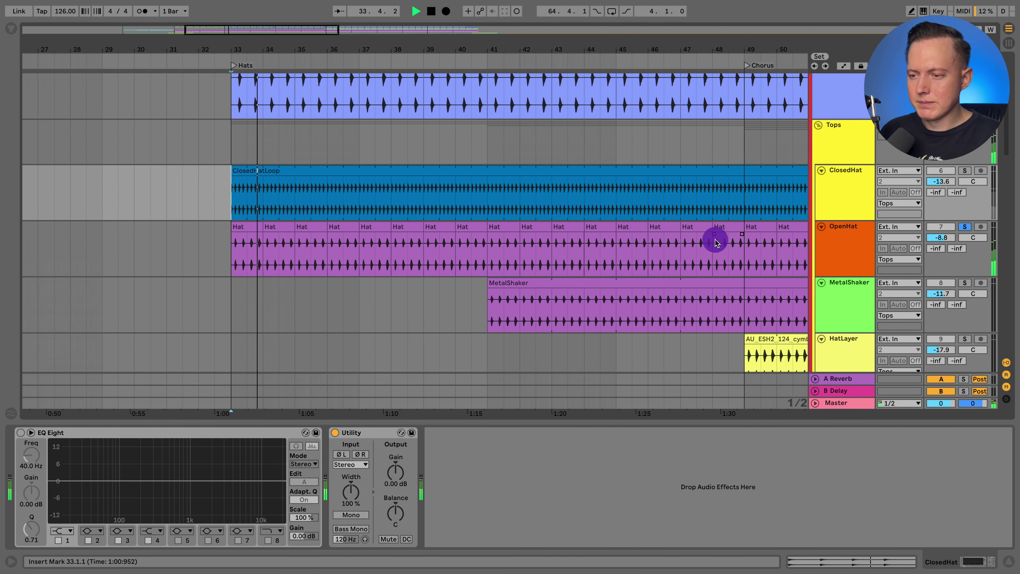
Step: Solo and play MetalShaker from bar 41, then HatLayer from bar 49
click(355, 309)
key(space)
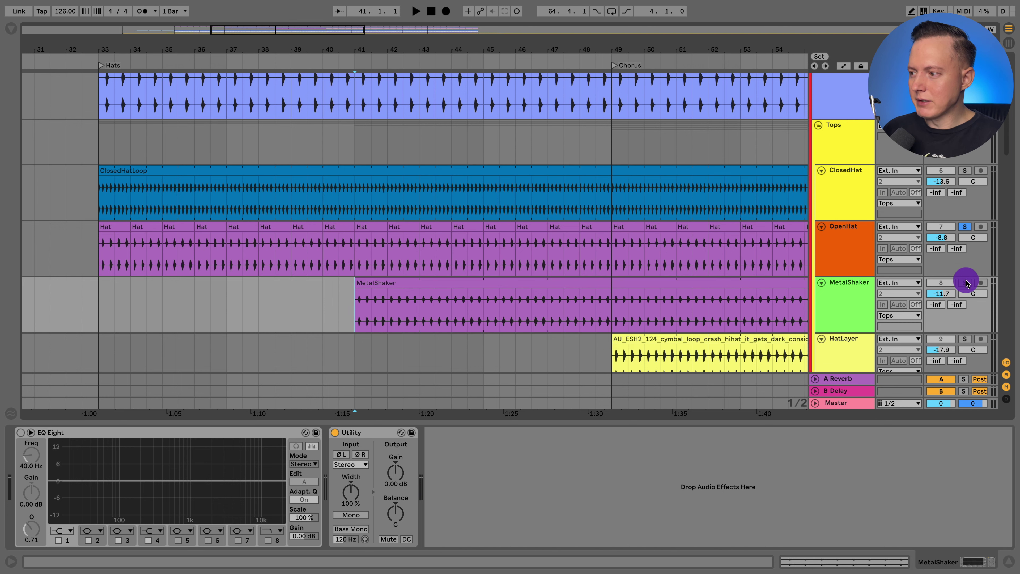
click(965, 283)
key(space)
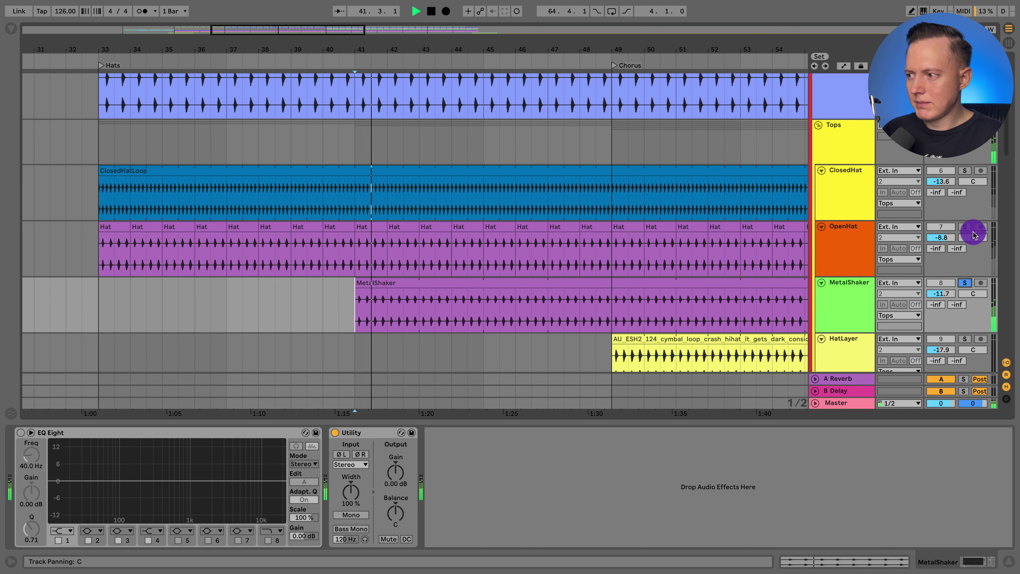
scroll(753, 229, down, 4)
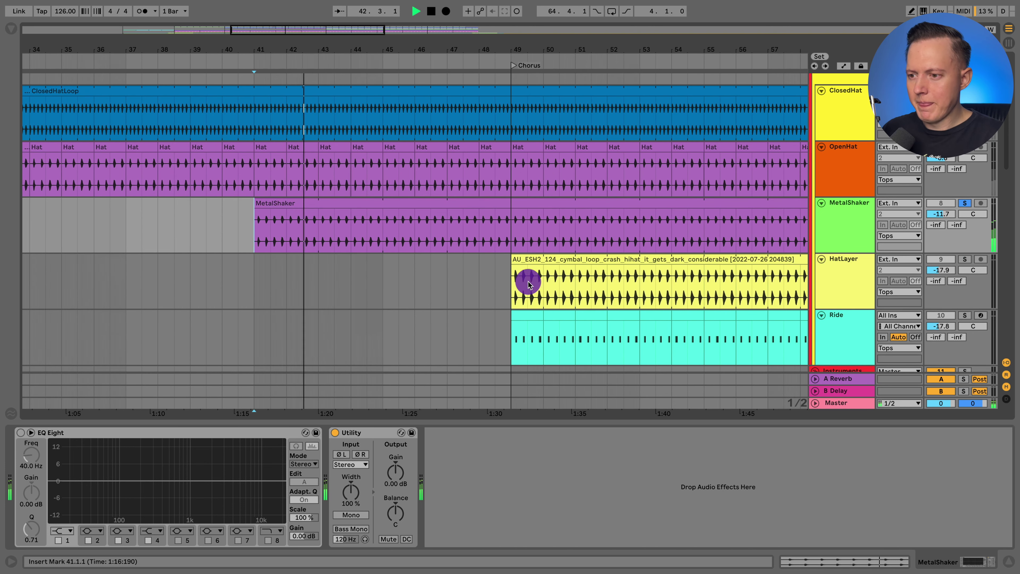
click(508, 281)
key(space)
click(963, 260)
key(space)
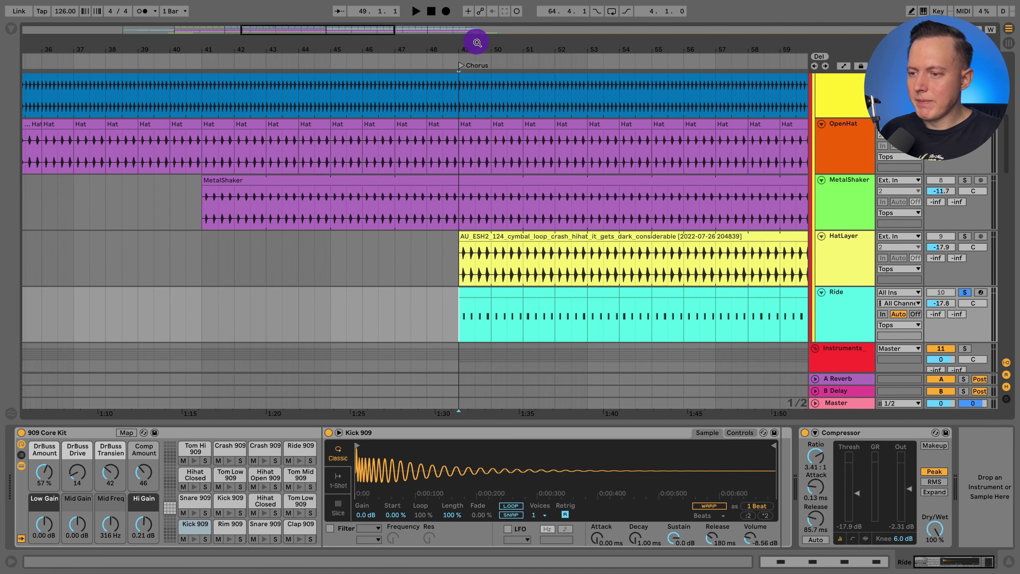
Step: Play the Ride part from the Chorus marker, then zoom out to bars 31–71
drag(478, 39, 478, 40)
key(space)
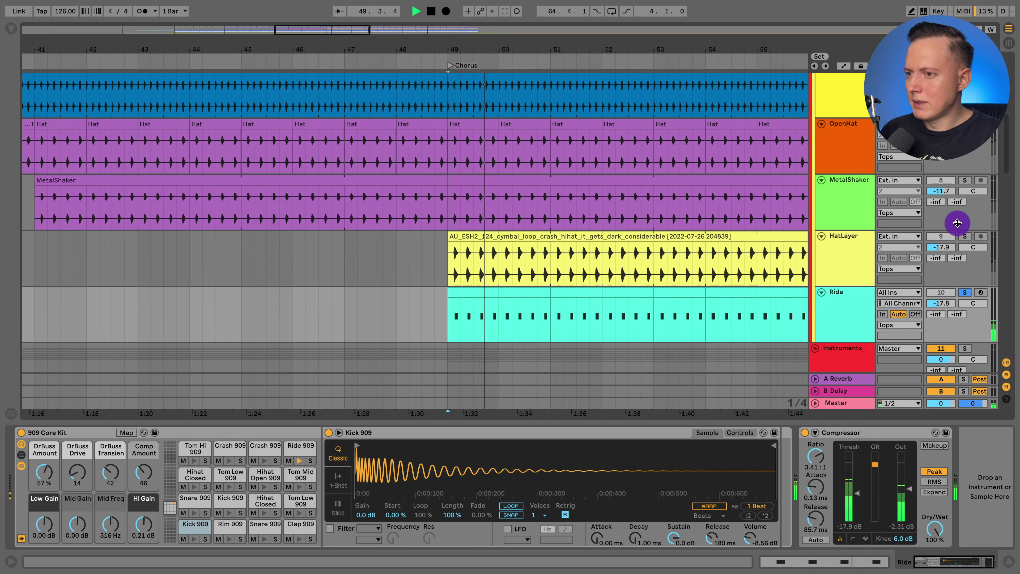
scroll(956, 221, up, 2)
scroll(954, 211, up, 2)
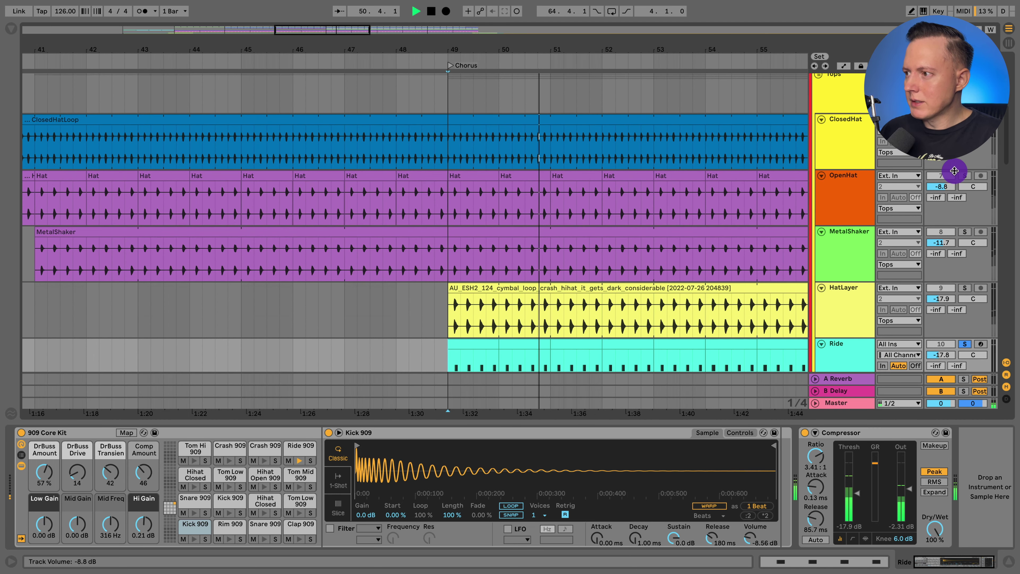
key(space)
scroll(514, 188, right, 3)
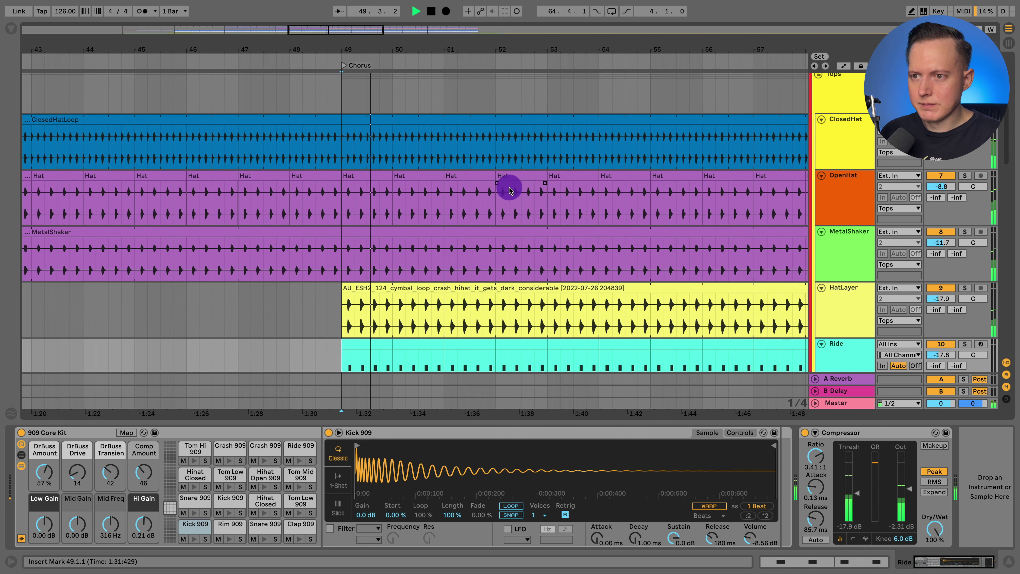
drag(384, 37, 390, 47)
scroll(397, 101, down, 1)
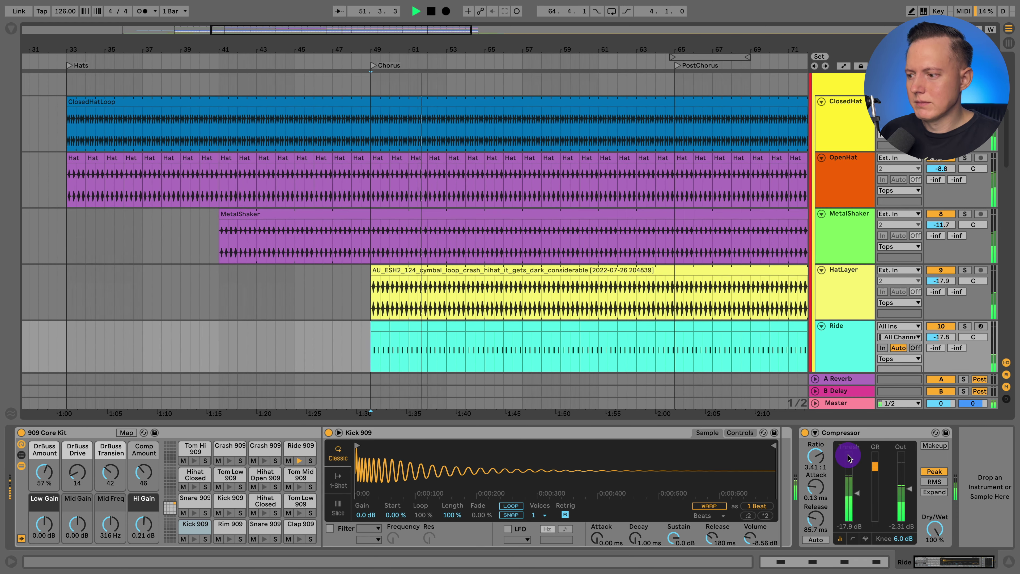
Step: Hide the device area, select the Ride track and show its devices
click(1008, 561)
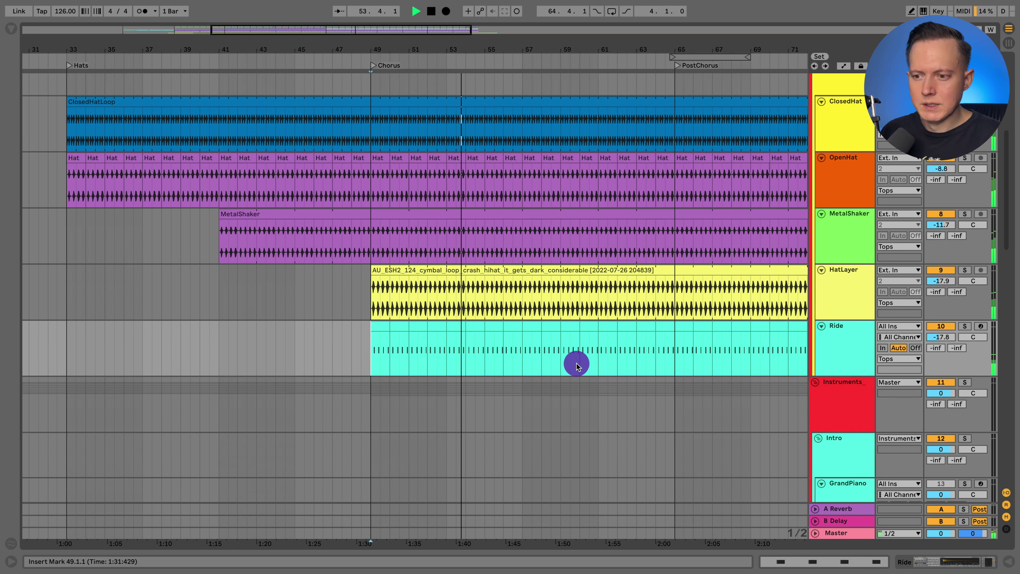
click(845, 359)
click(951, 562)
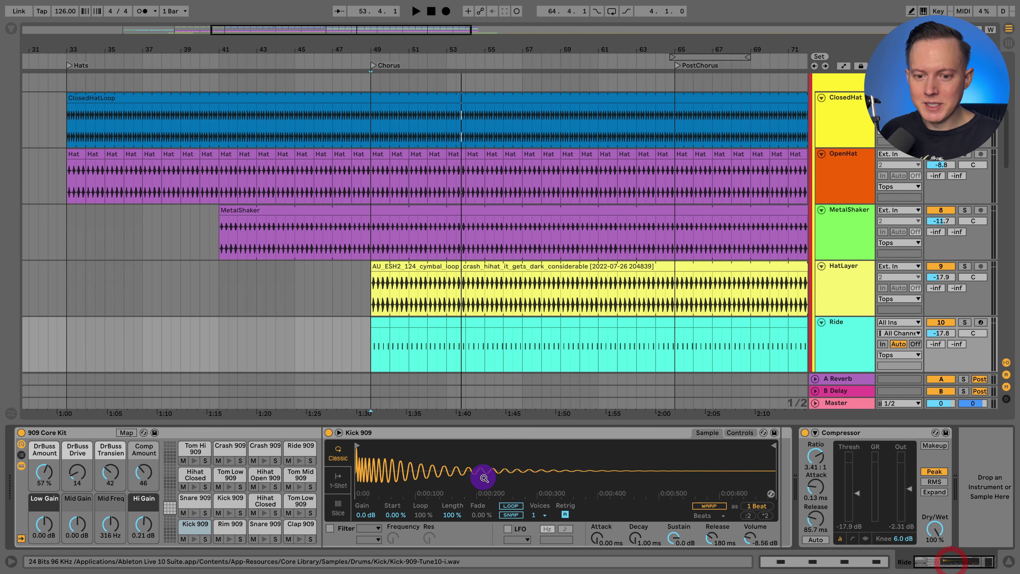
Step: Fold the 909 Core Kit rack and collapse the Tops group
double_click(71, 434)
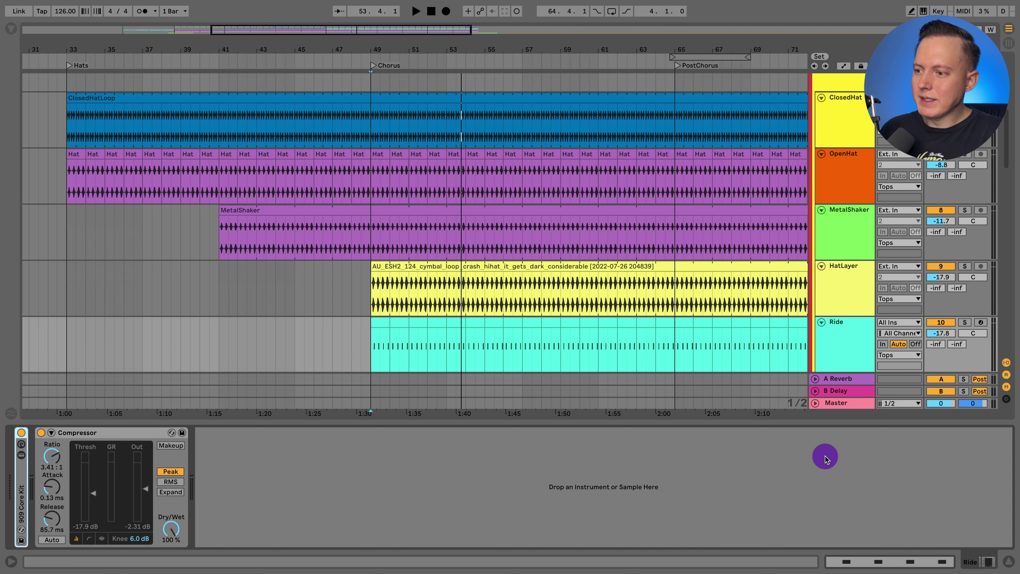
scroll(613, 291, up, 4)
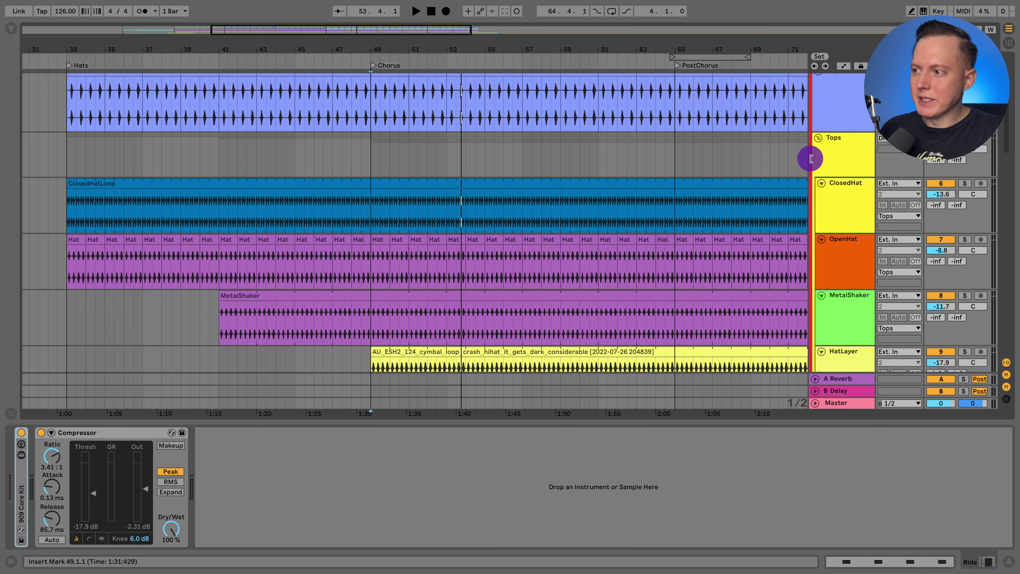
click(838, 150)
drag(330, 50, 326, 61)
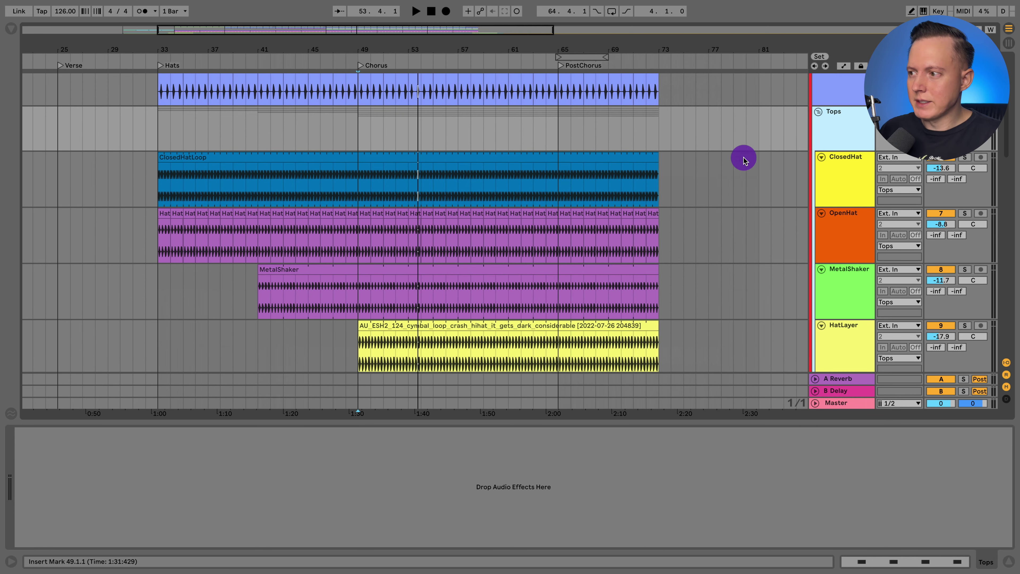
click(818, 138)
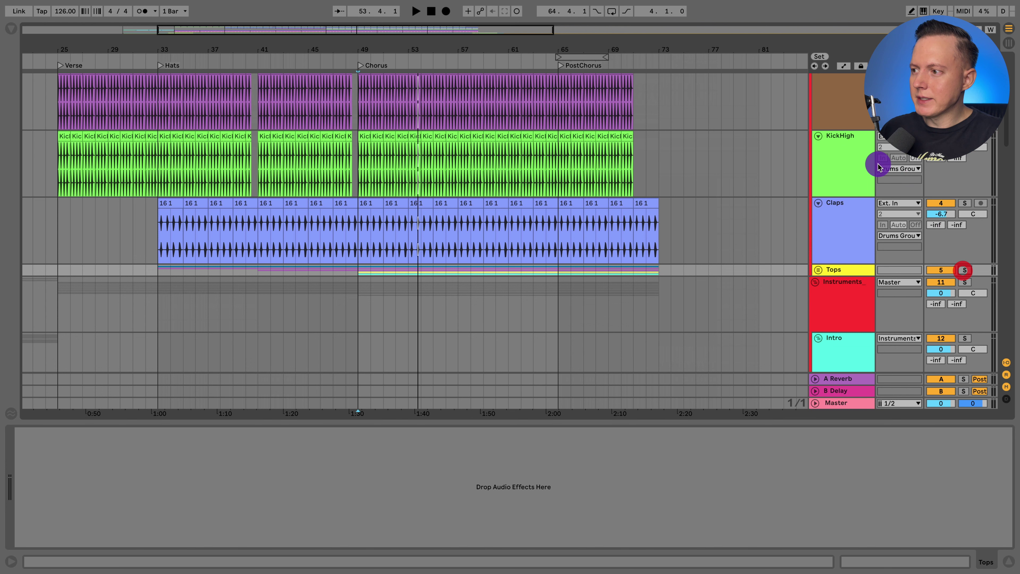
Step: Select Drums_Group to view its Glue Compressor and play the drums from the chorus
scroll(848, 211, up, 3)
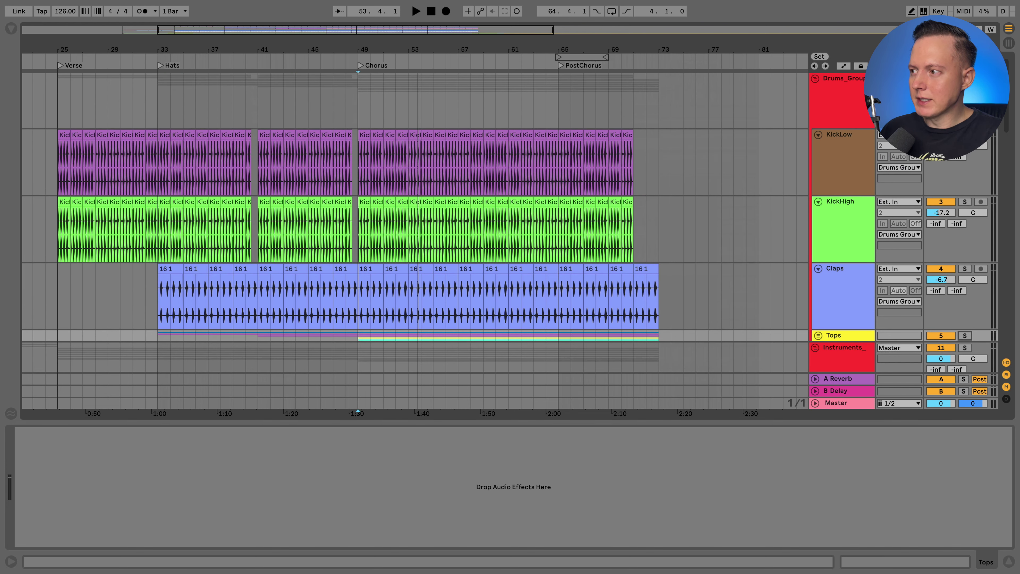
click(359, 118)
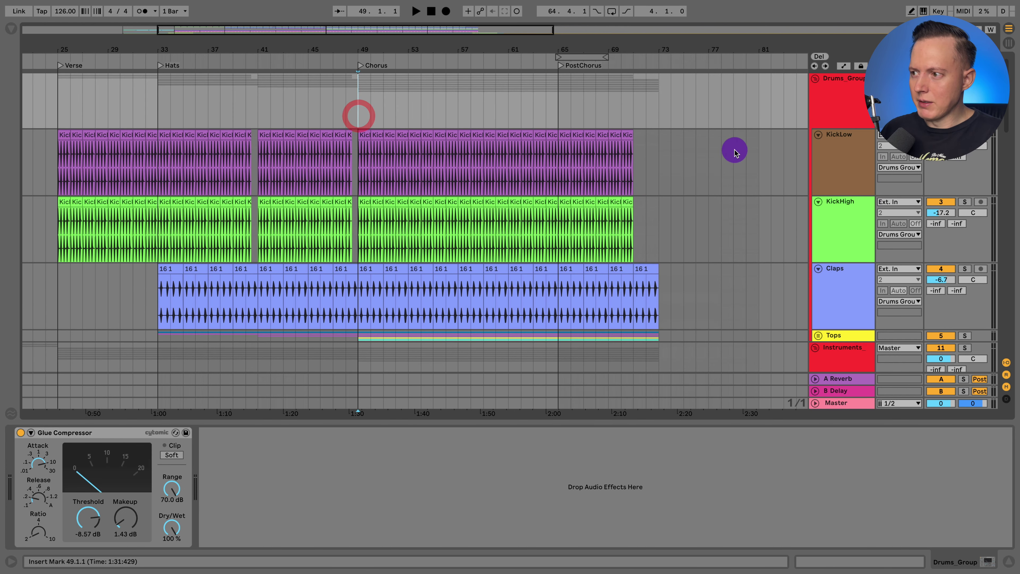
key(space)
scroll(822, 194, down, 1)
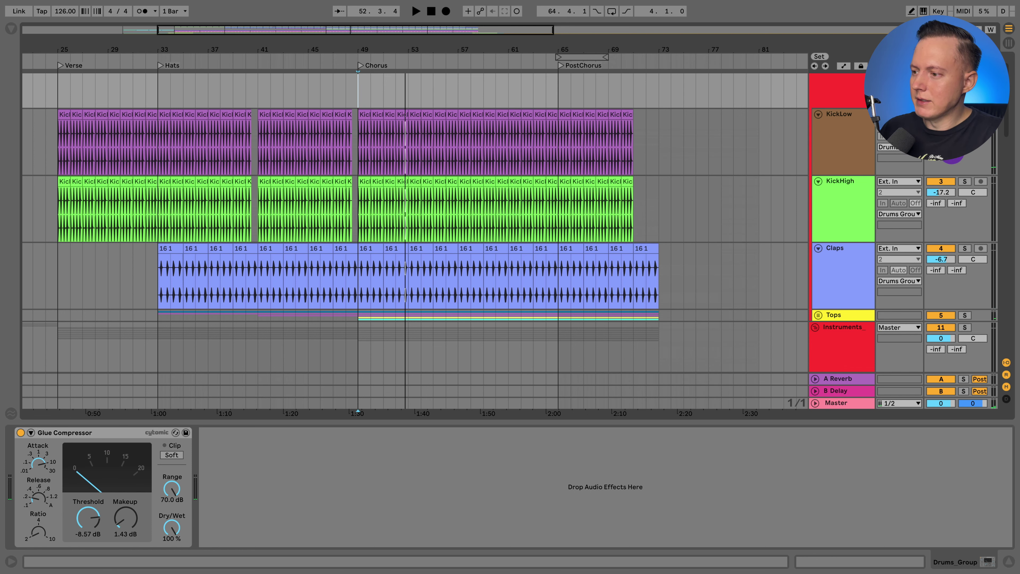
scroll(843, 160, up, 1)
Step: Inspect the Instruments group's sidechain Compressor and Glue Compressor
click(816, 107)
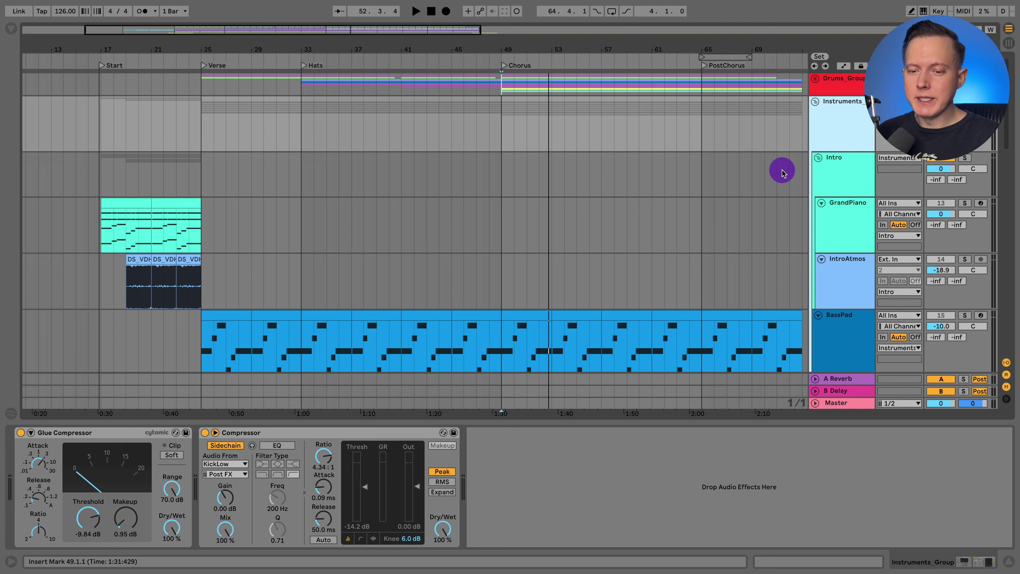
click(302, 433)
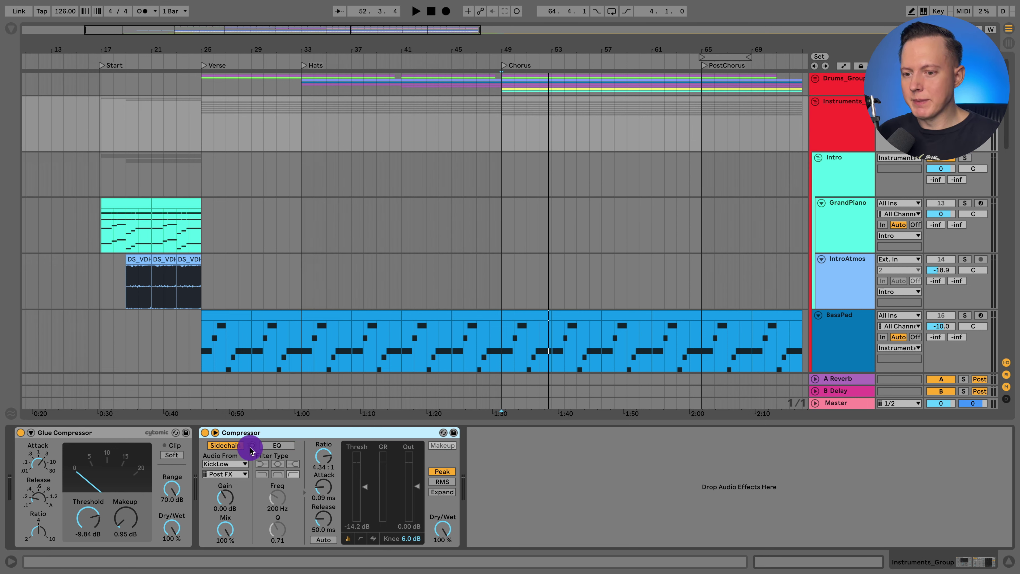
click(108, 438)
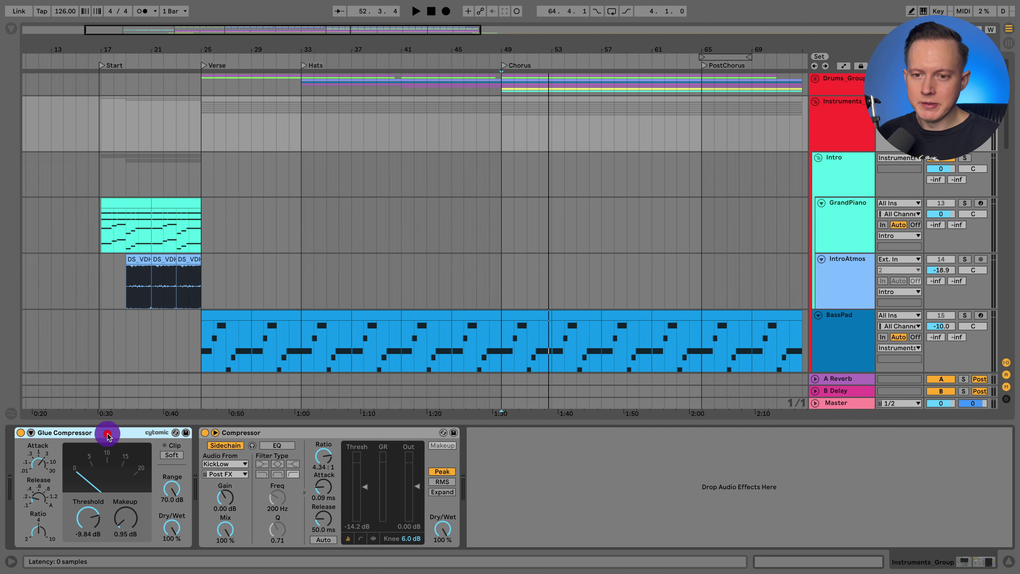
Step: Solo GrandPiano and play the piano intro from bar 17, zooming between bars 10 and 37
click(841, 225)
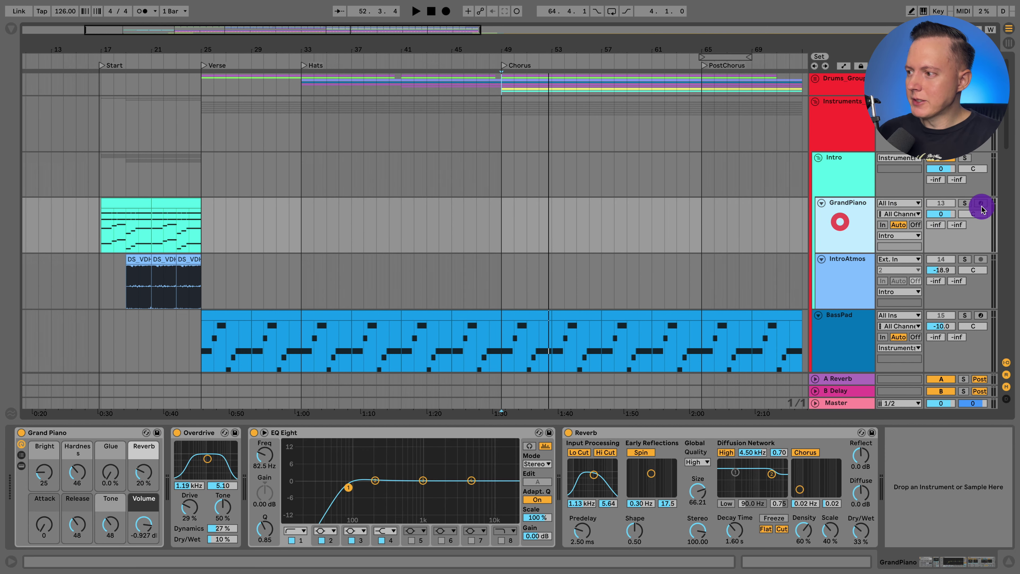
click(965, 202)
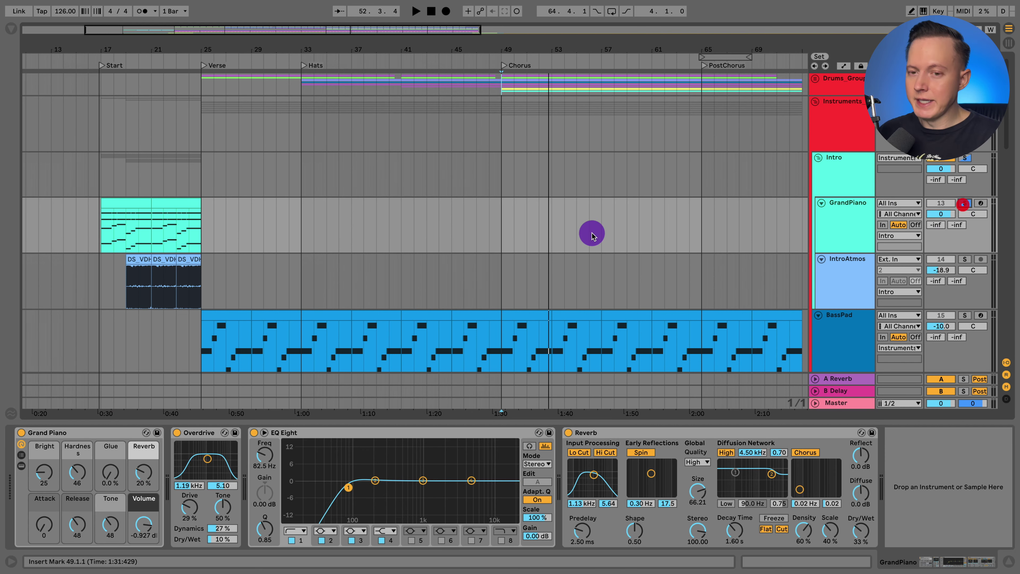
click(105, 241)
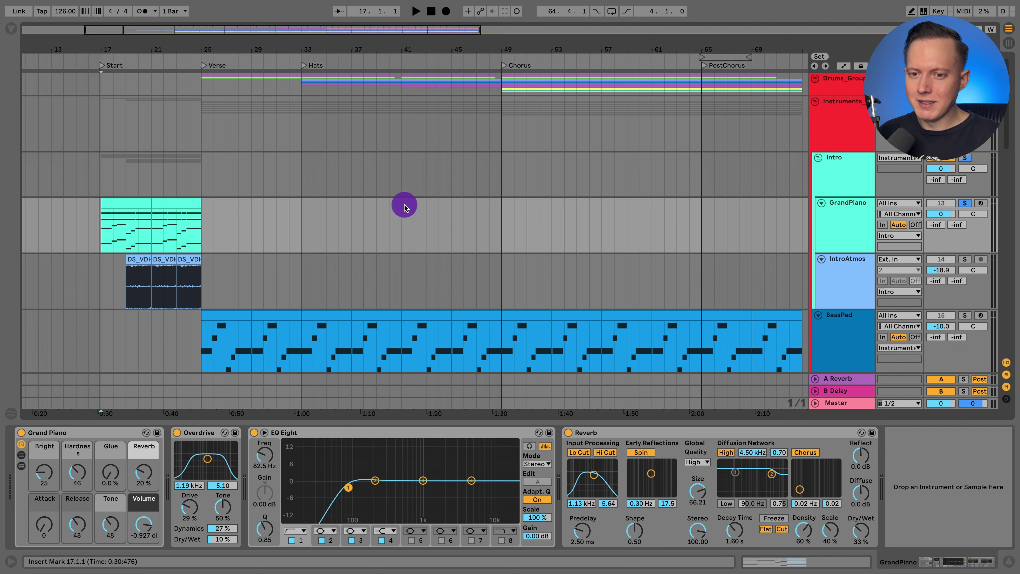
key(space)
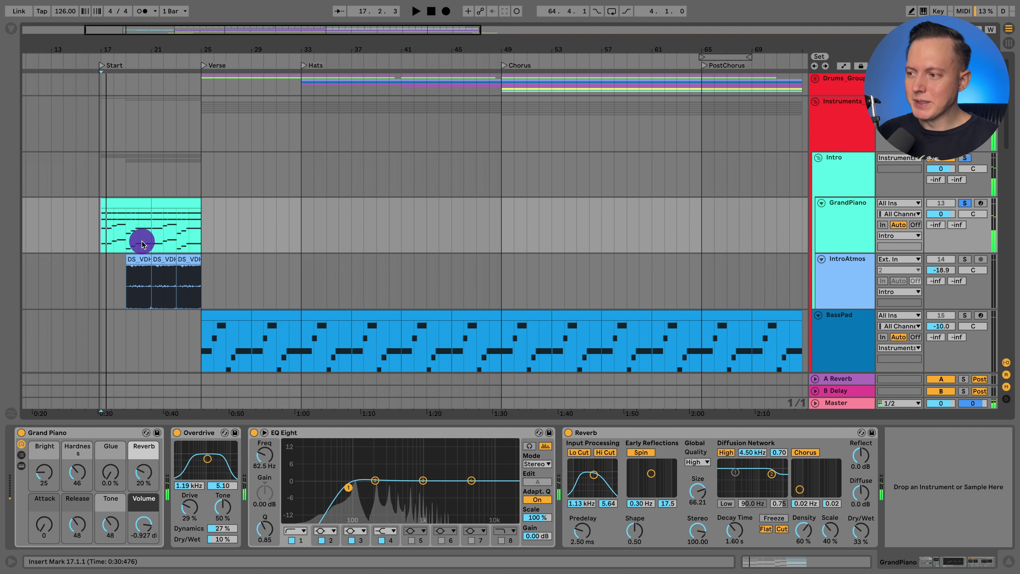
drag(123, 49, 122, 49)
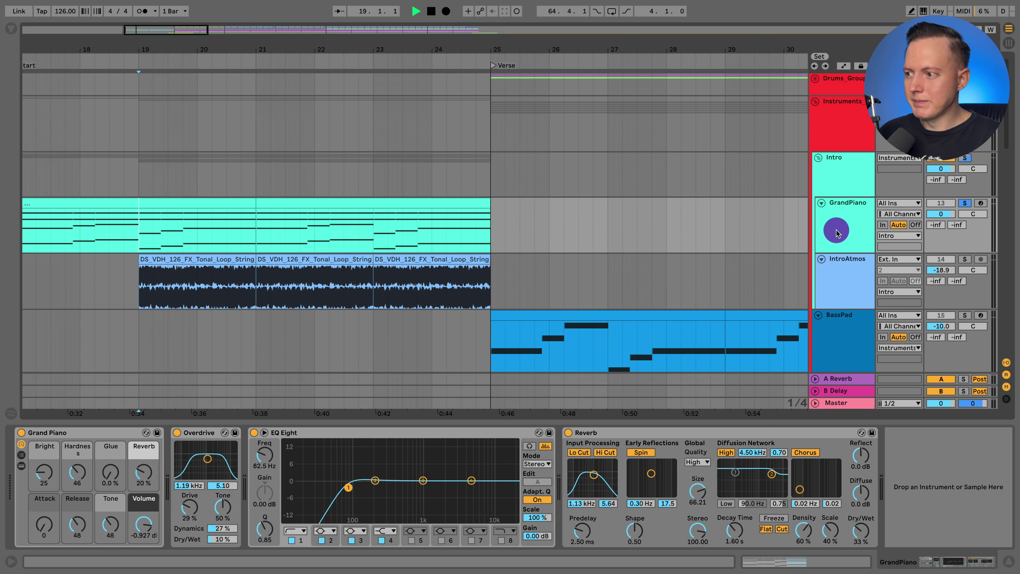
key(space)
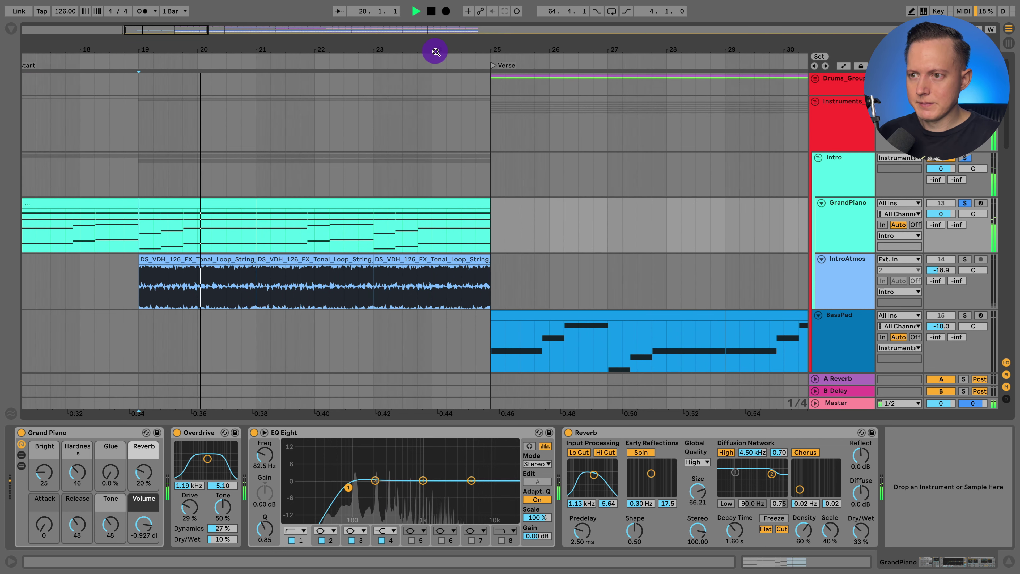
drag(434, 50, 435, 41)
scroll(558, 292, right, 3)
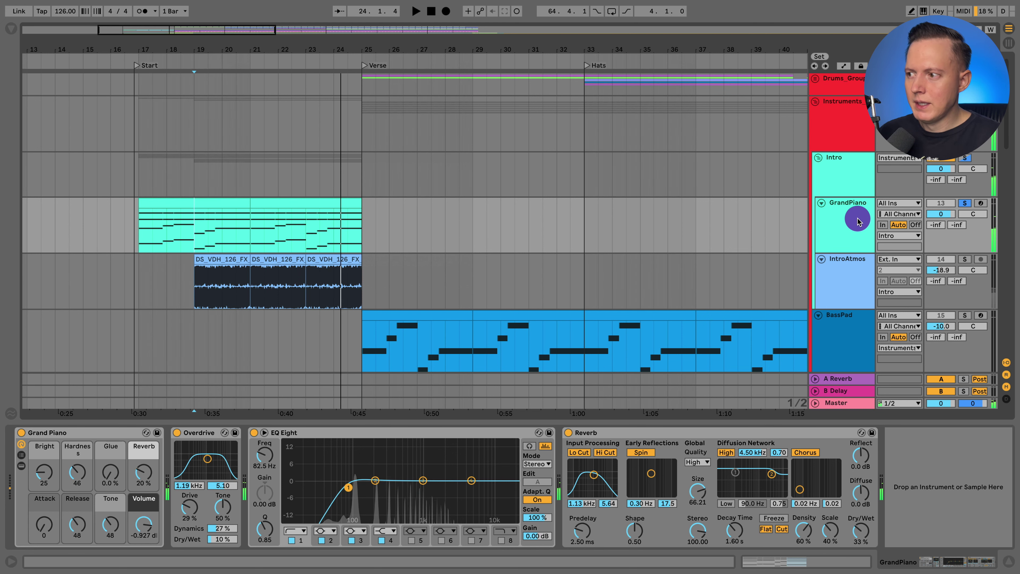
Step: Solo the IntroAtmos track and play from inside its clip
click(829, 170)
click(841, 268)
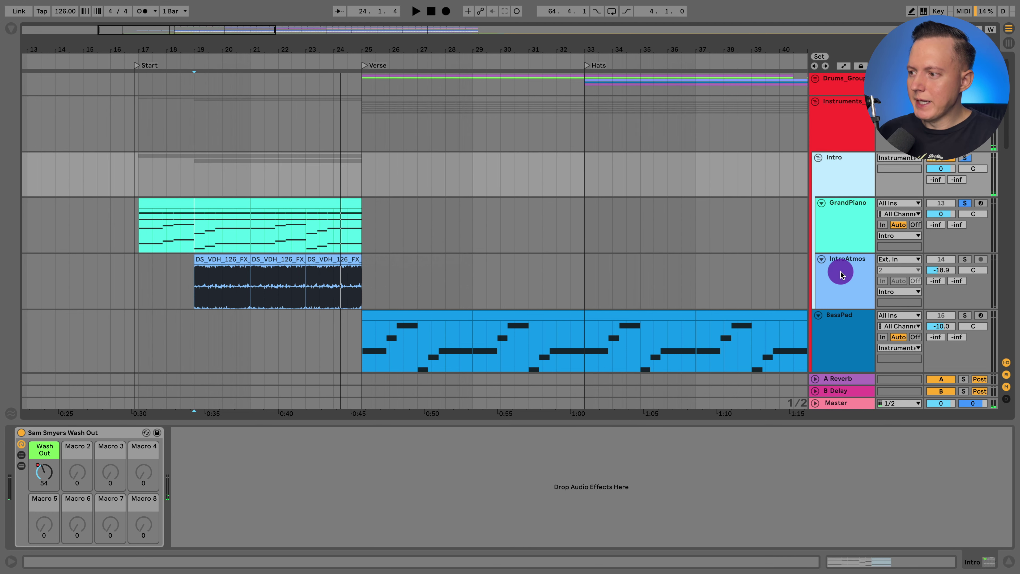
click(965, 259)
key(space)
click(288, 284)
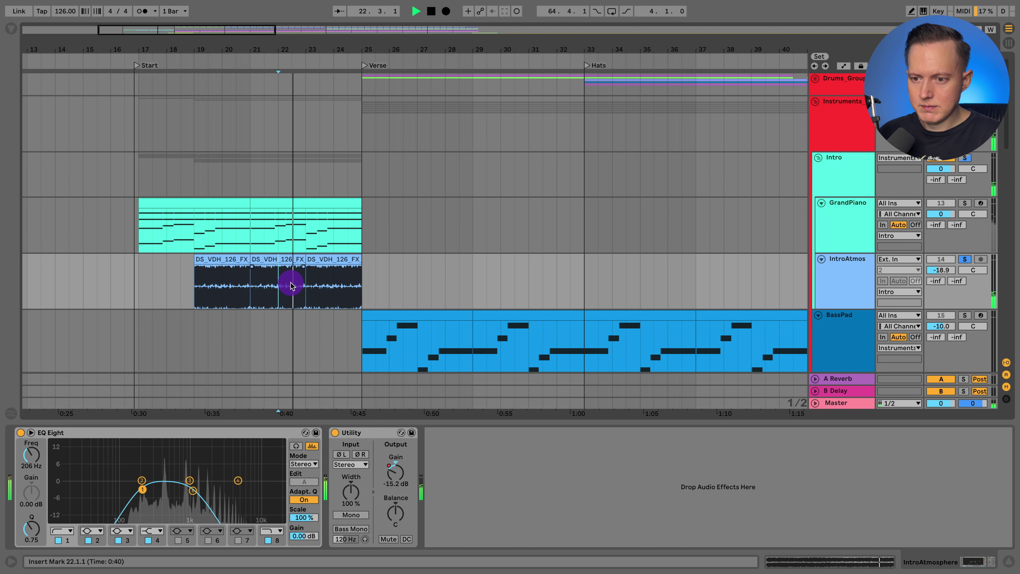
Step: Show automation and play the Intro track's Wash Out rack from bar 23.3
key(a)
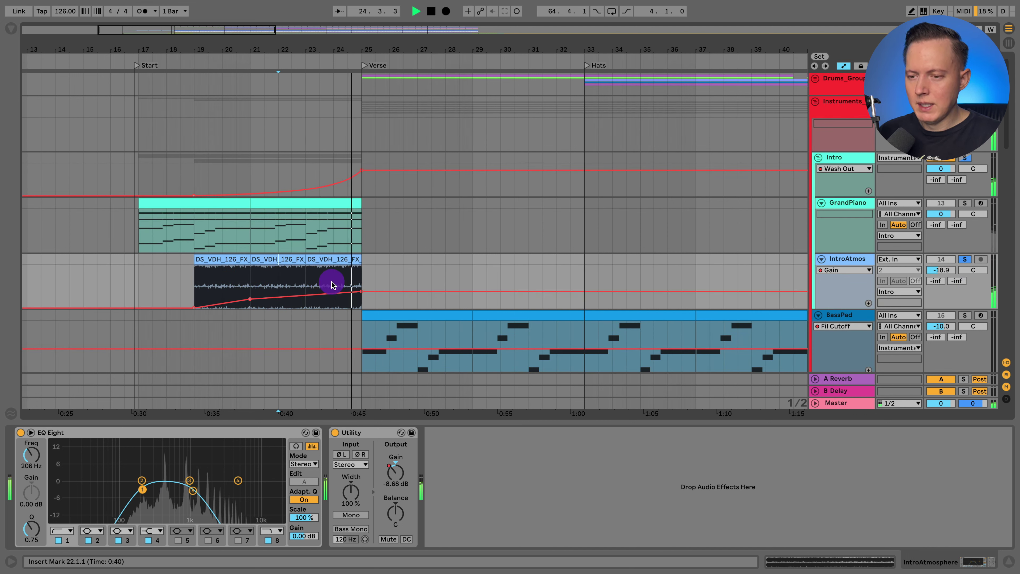
key(a)
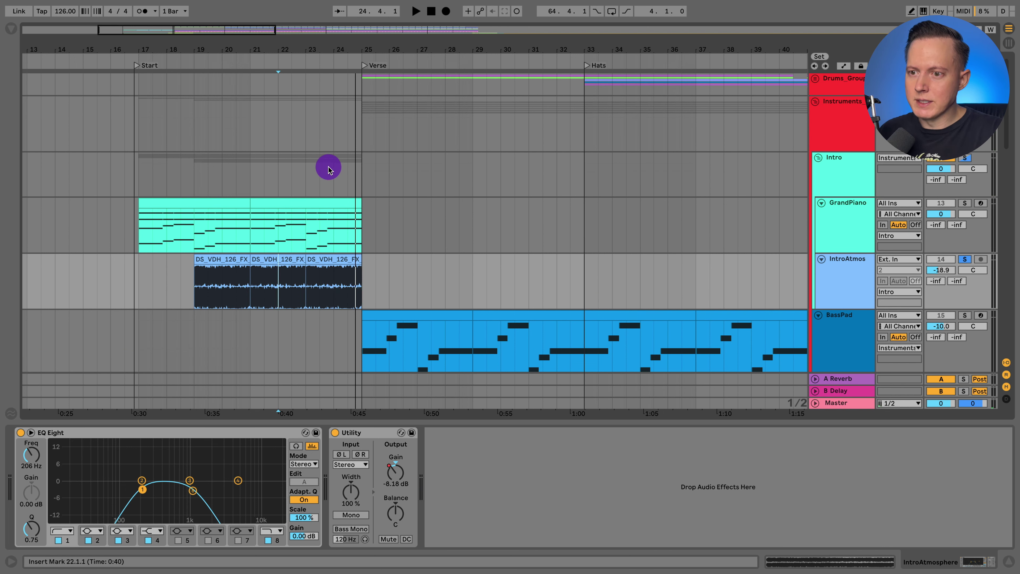
key(a)
click(309, 178)
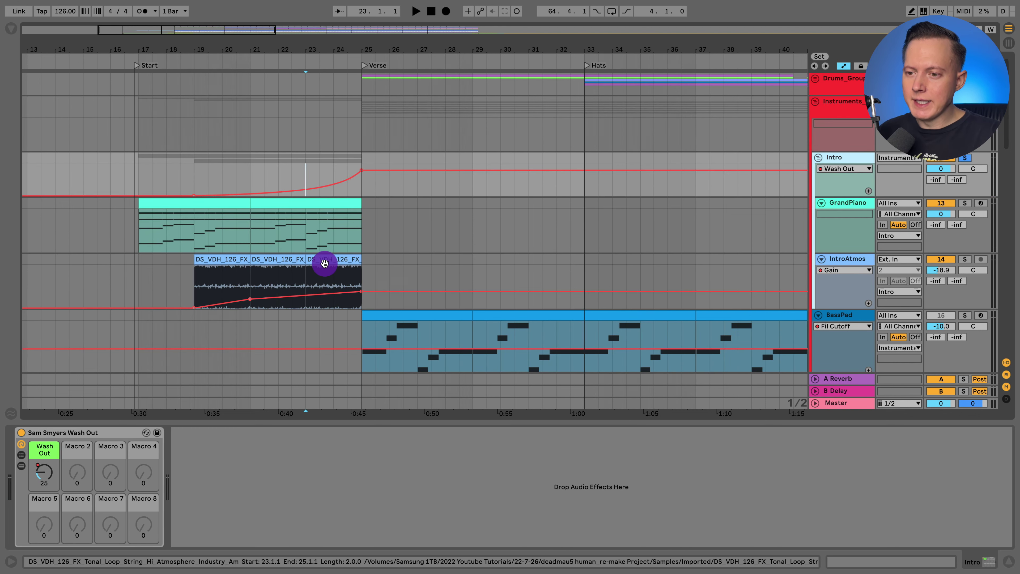
click(48, 446)
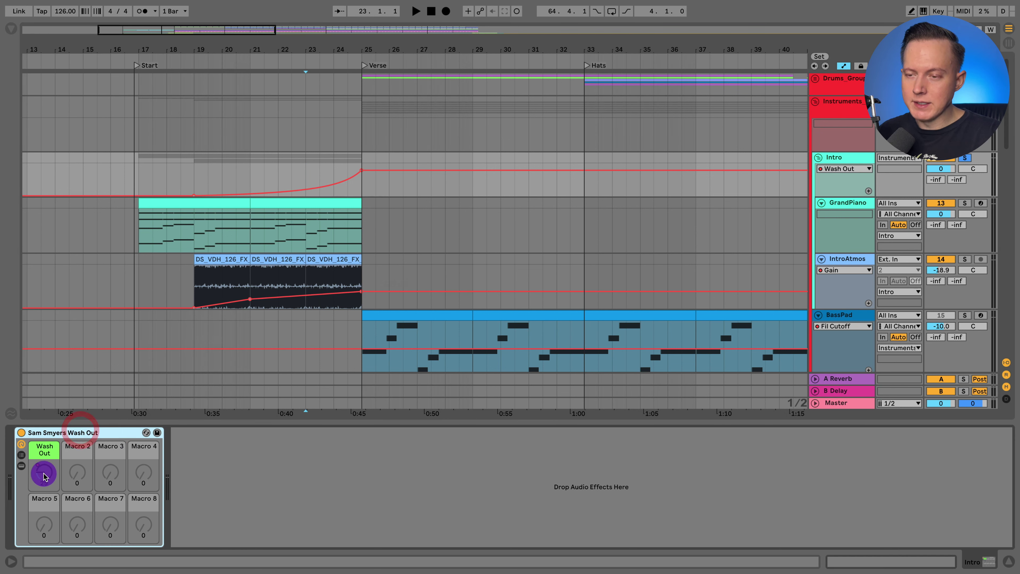
click(325, 177)
key(space)
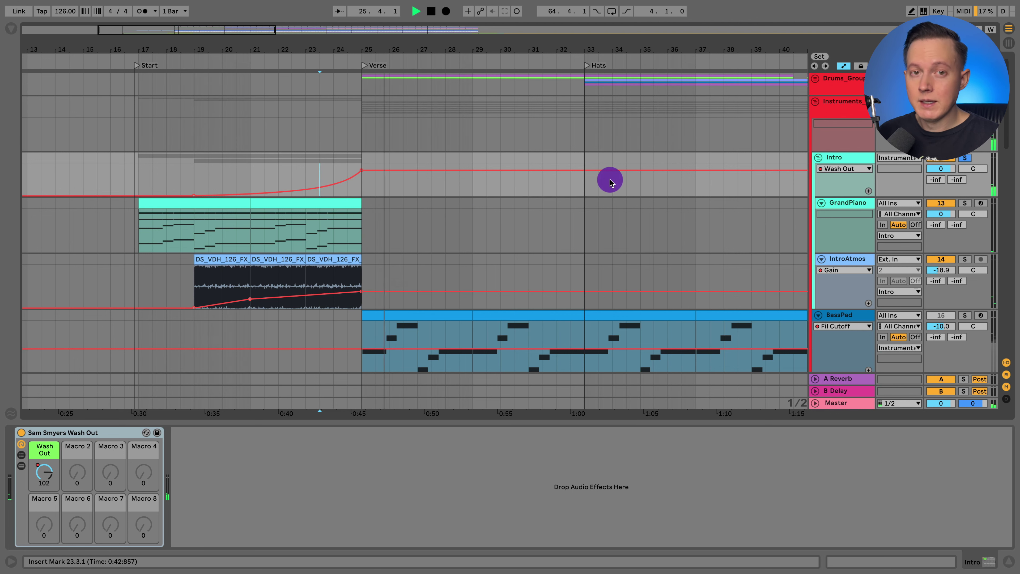
key(space)
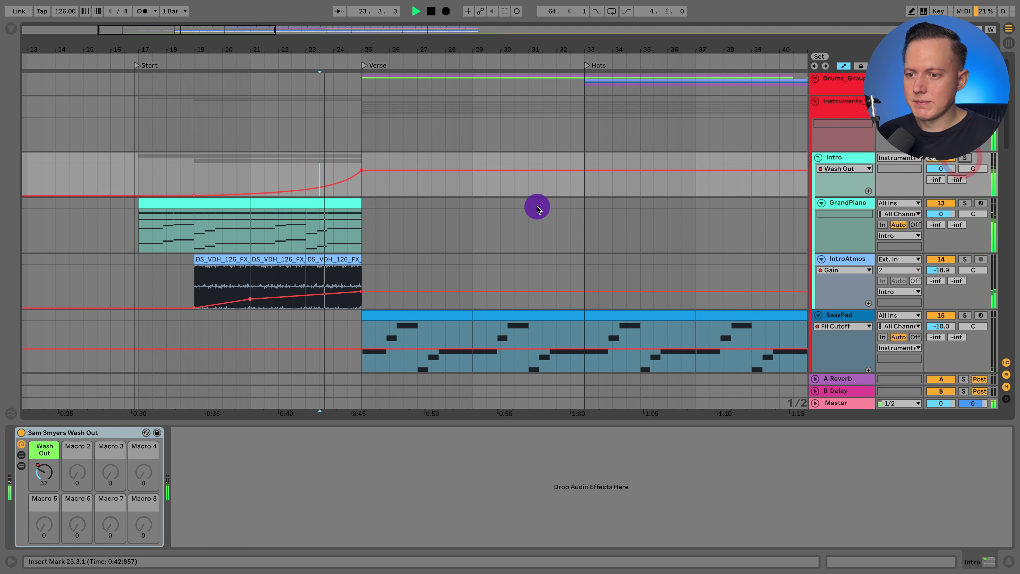
Step: Hide automation, play the KSHMR impact clip, then select the Plucks track
scroll(518, 219, down, 1)
key(a)
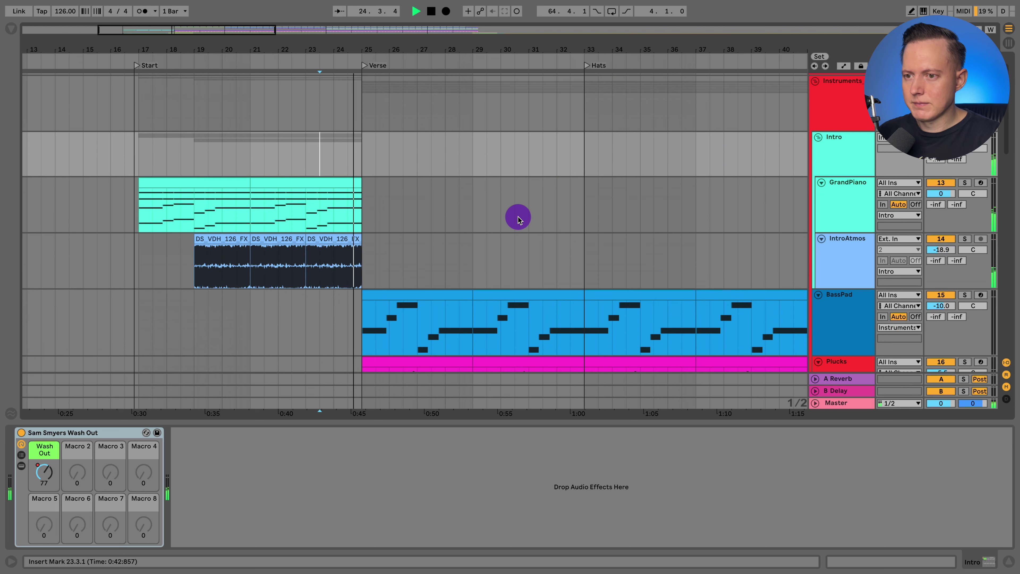
scroll(520, 218, down, 5)
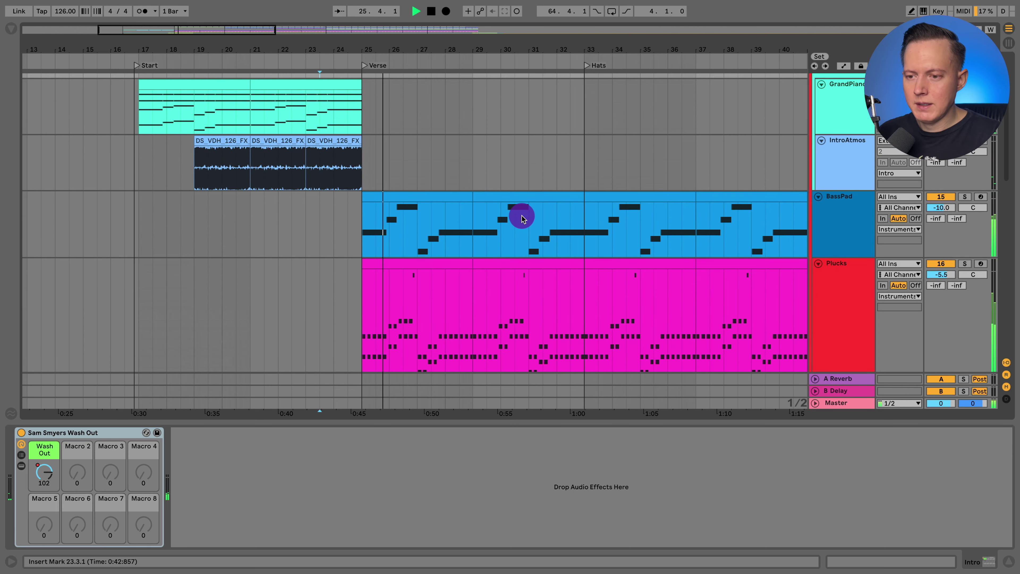
key(space)
scroll(522, 218, down, 20)
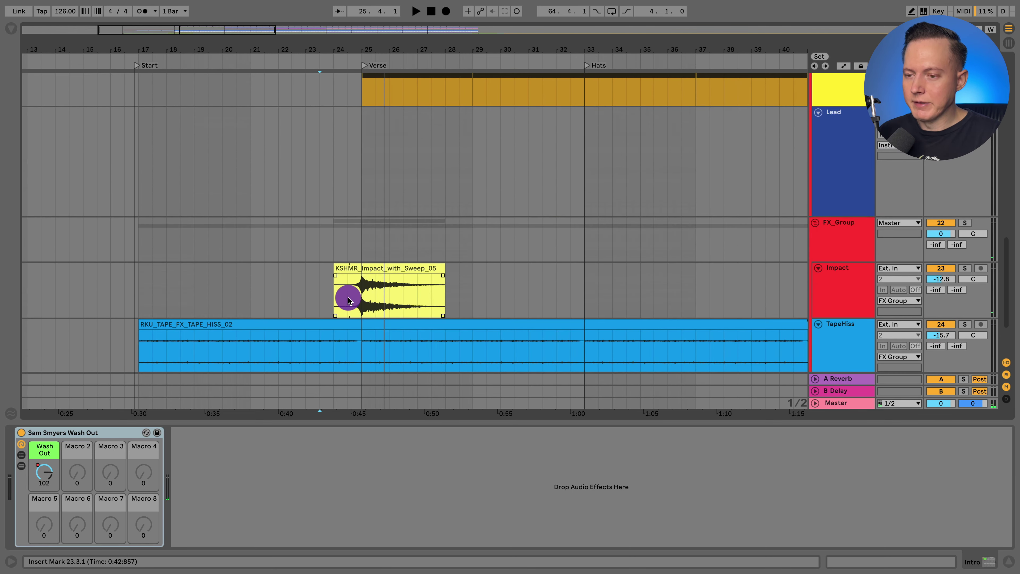
click(347, 300)
key(space)
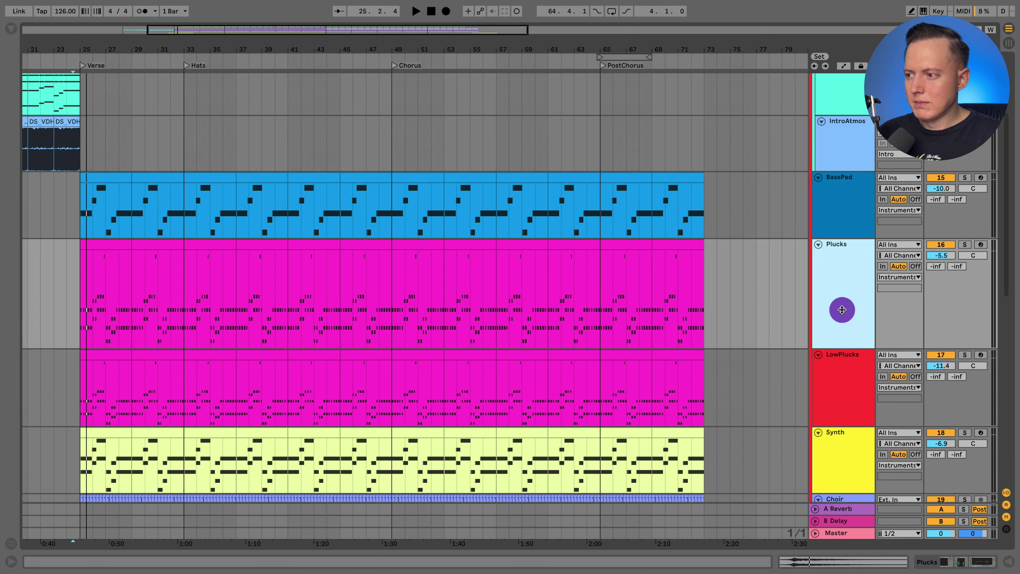
click(841, 301)
Step: Open the BassPad clip's notes, play BassPad soloed, and show its device chain
scroll(546, 295, left, 2)
click(293, 243)
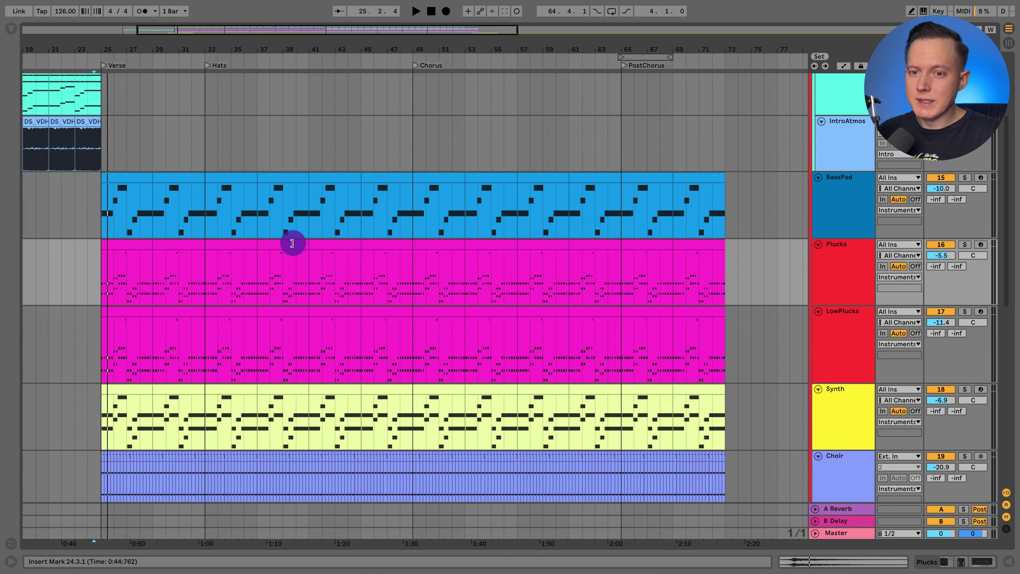
double_click(132, 174)
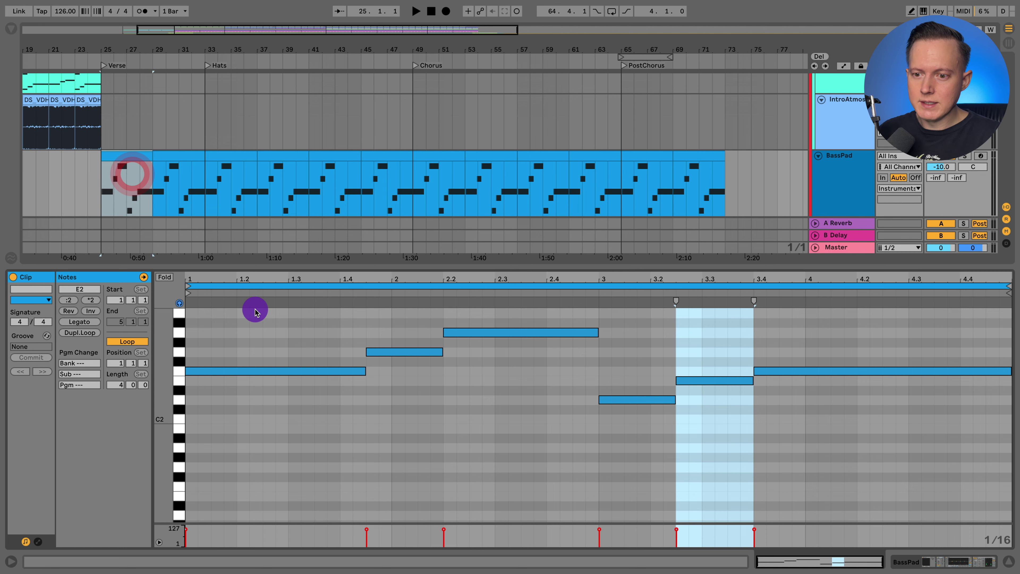
click(965, 156)
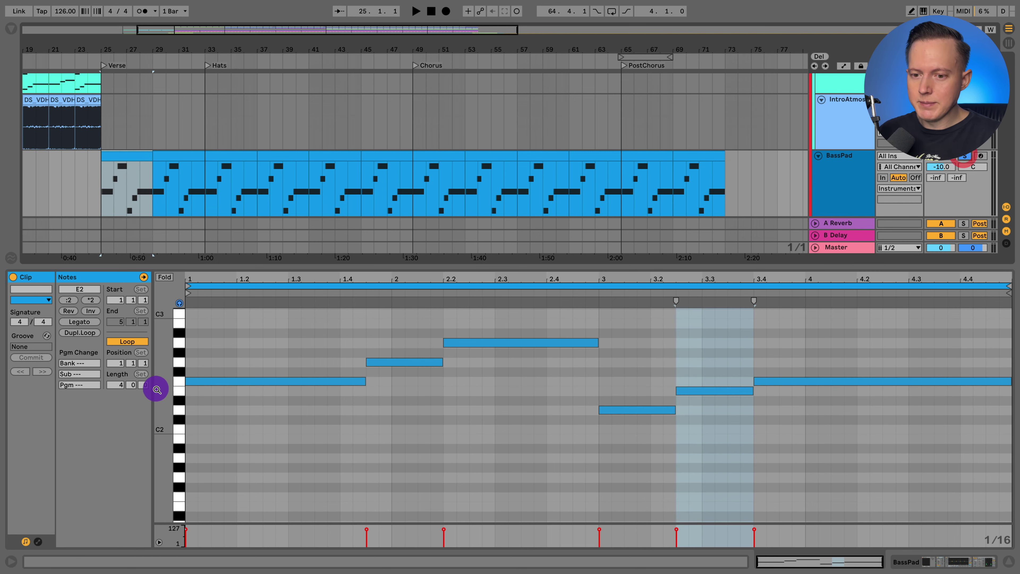
key(space)
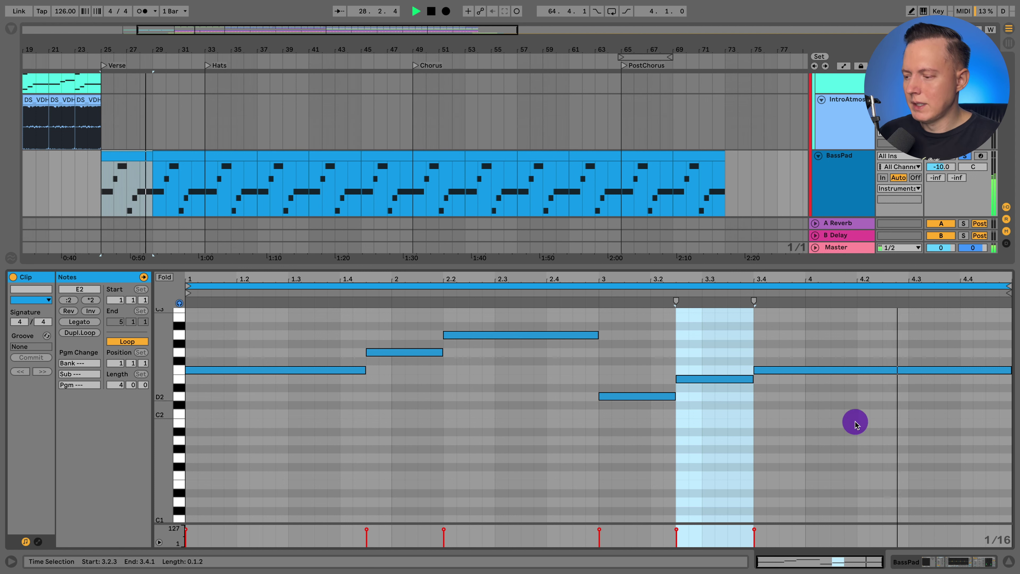
click(977, 560)
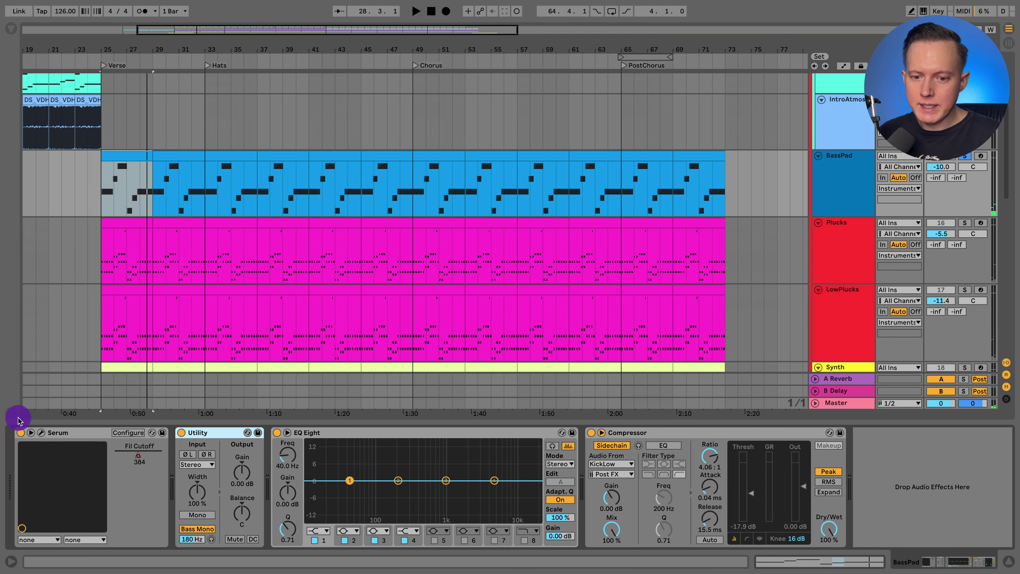
click(40, 432)
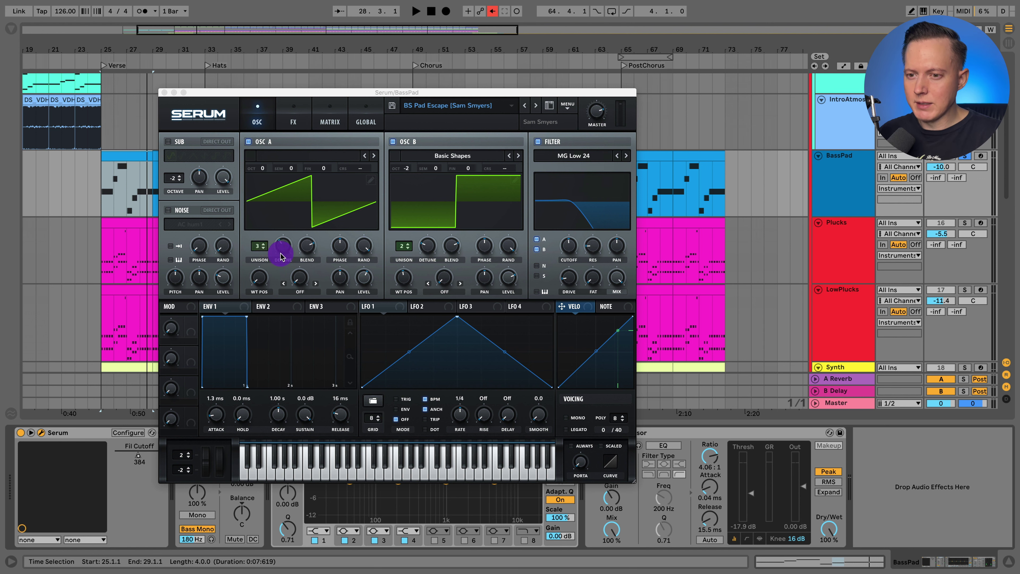
click(164, 96)
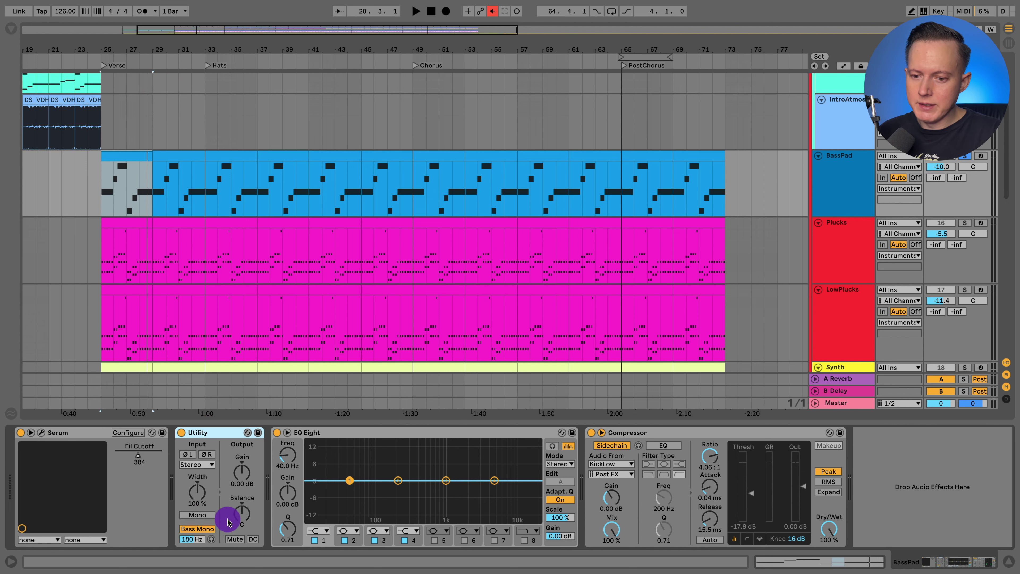
click(486, 228)
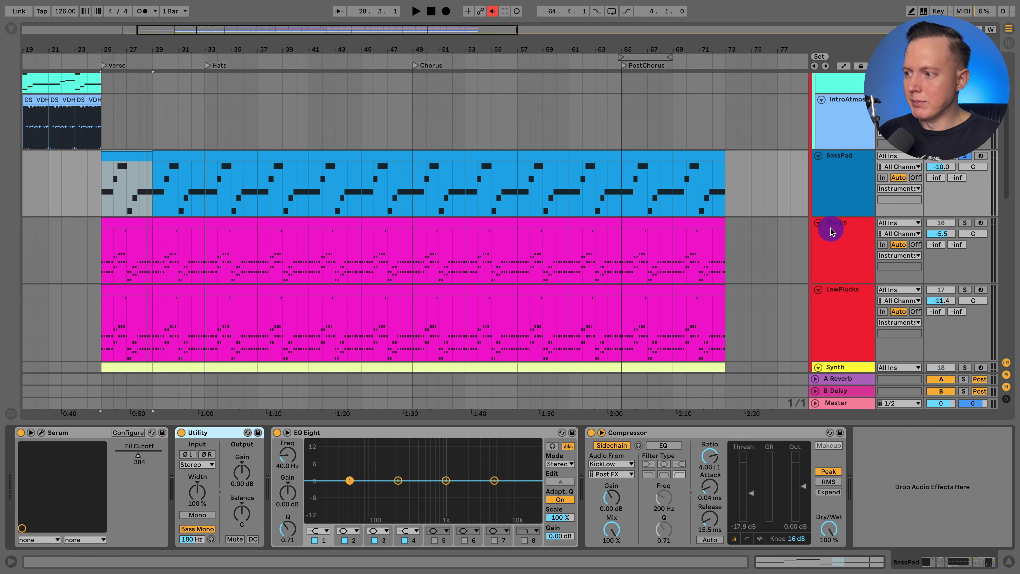
Step: Show automation on BassPad and re-enable its overridden filter cutoff automation
click(836, 233)
click(844, 176)
key(a)
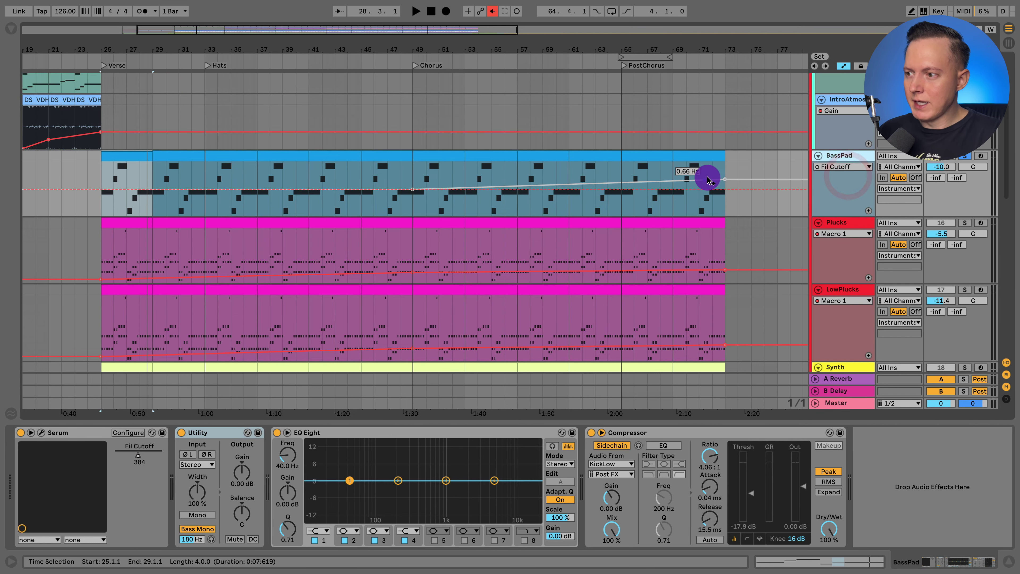
click(494, 11)
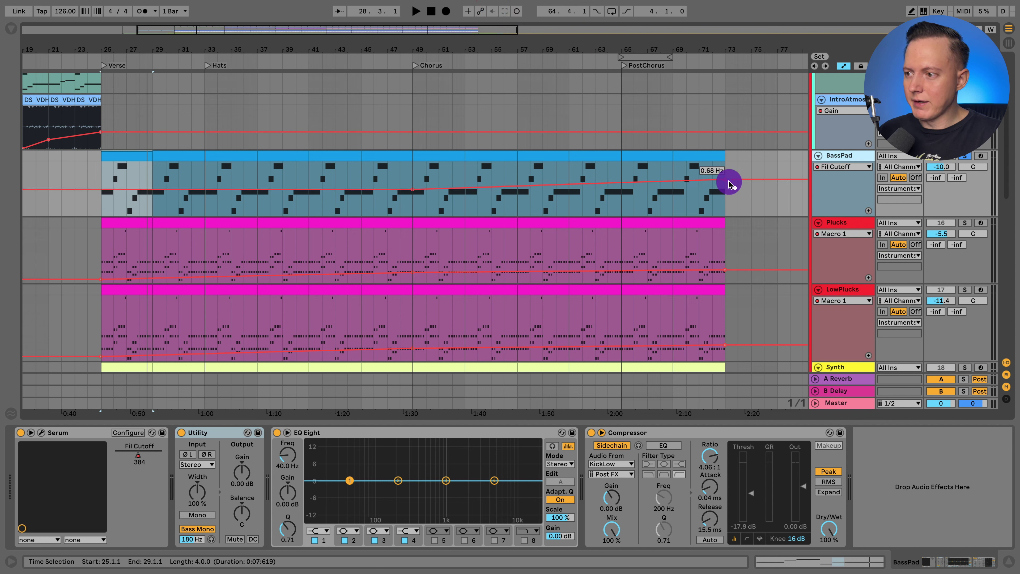
Step: Play the cutoff sweep from bars 29 and 69, then set the position to bar 25 on Plucks
click(153, 204)
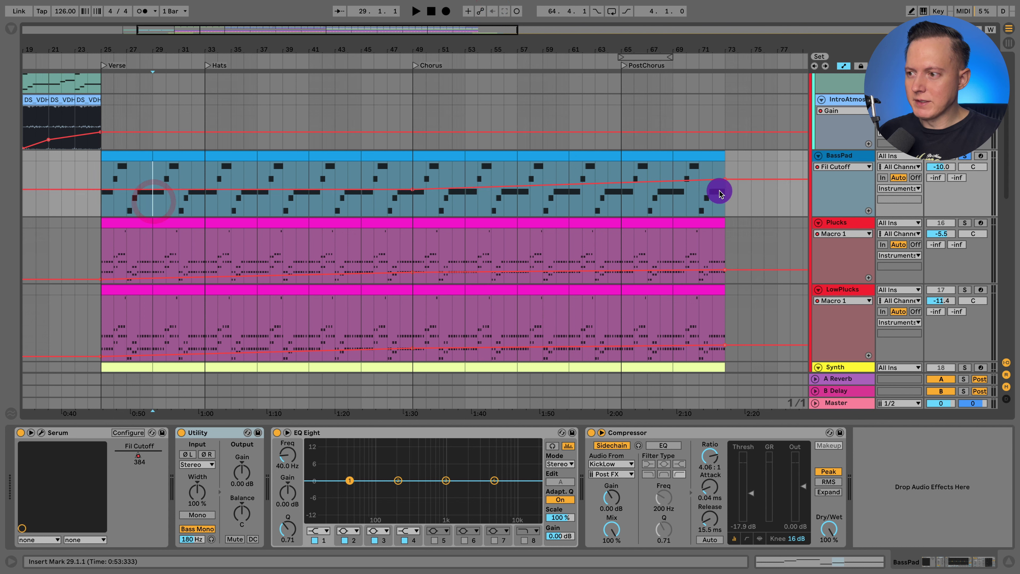
key(space)
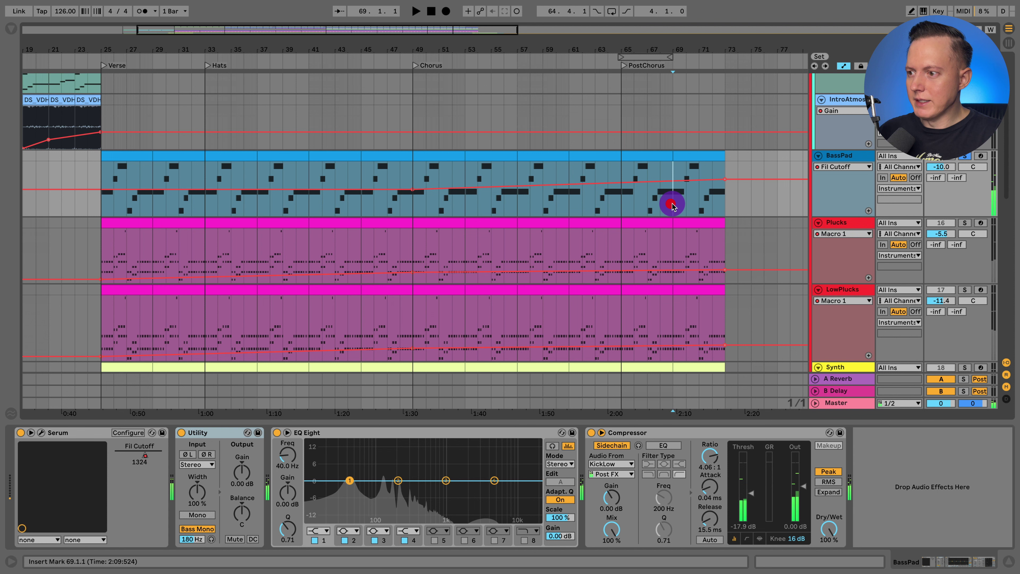
click(677, 205)
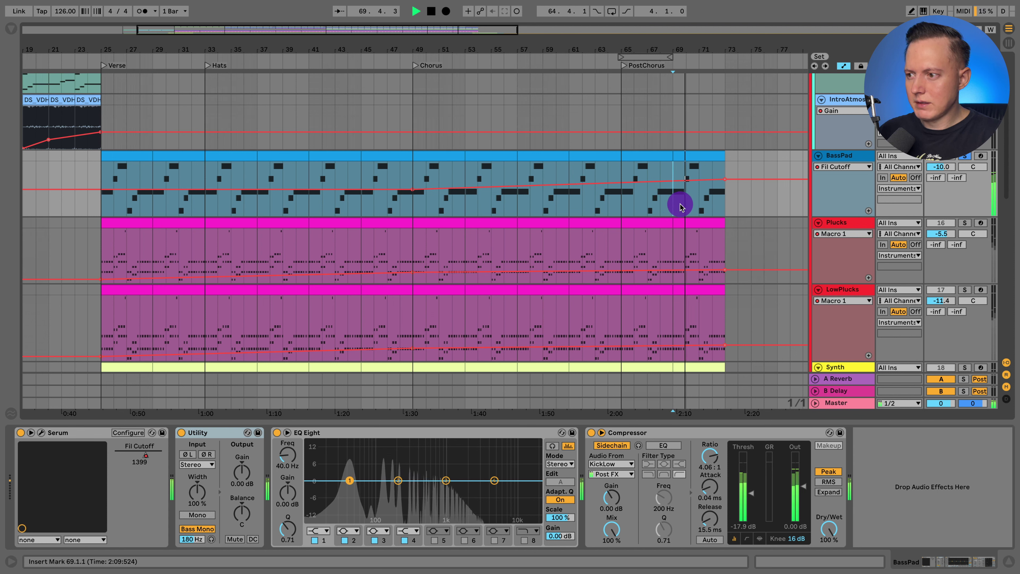
key(space)
key(space)
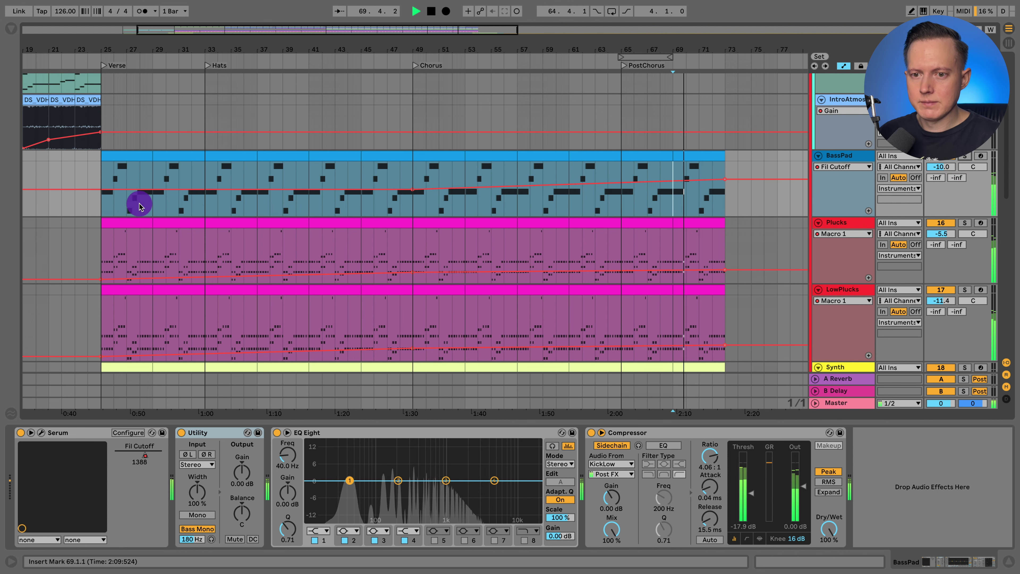
click(156, 205)
key(space)
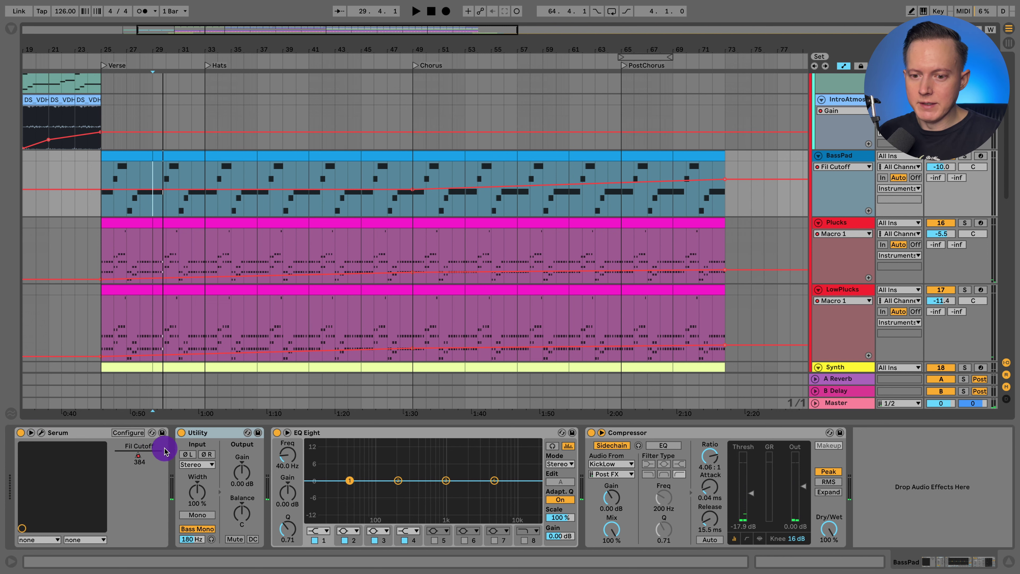
click(100, 246)
Step: Play from bar 25, then open the first Plucks clip and zoom its piano roll to see the notes
key(space)
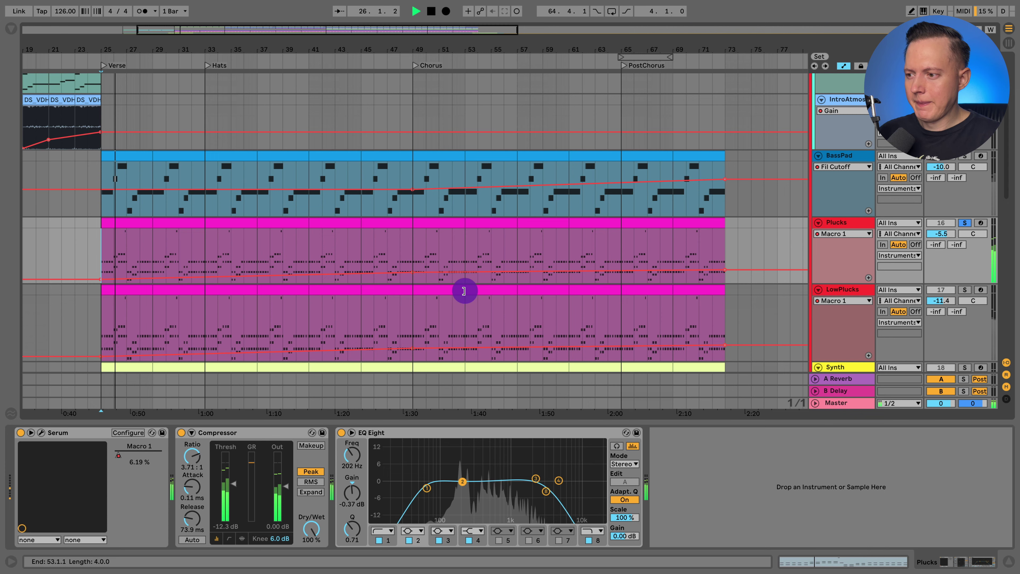
scroll(603, 285, down, 2)
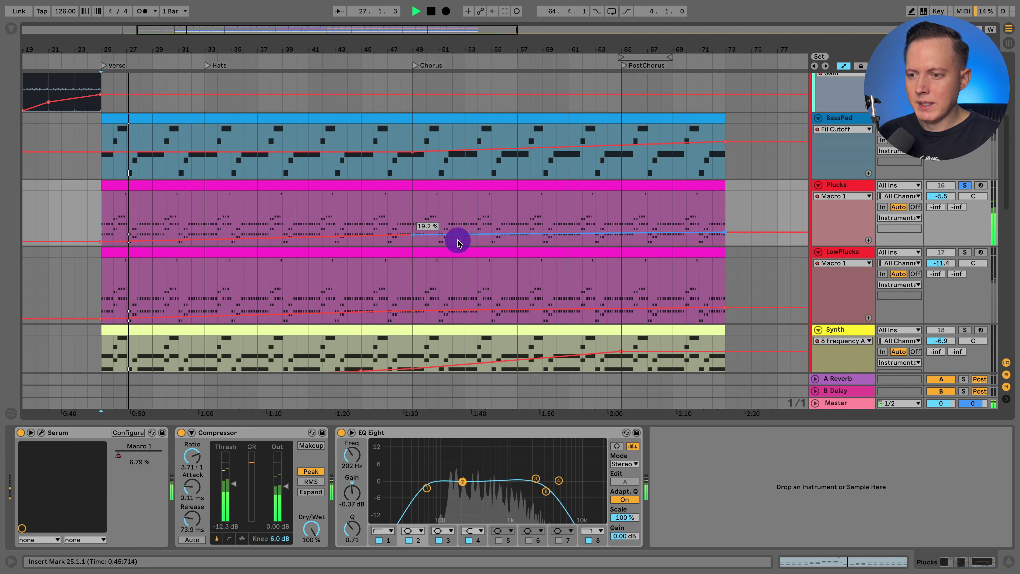
key(space)
click(139, 187)
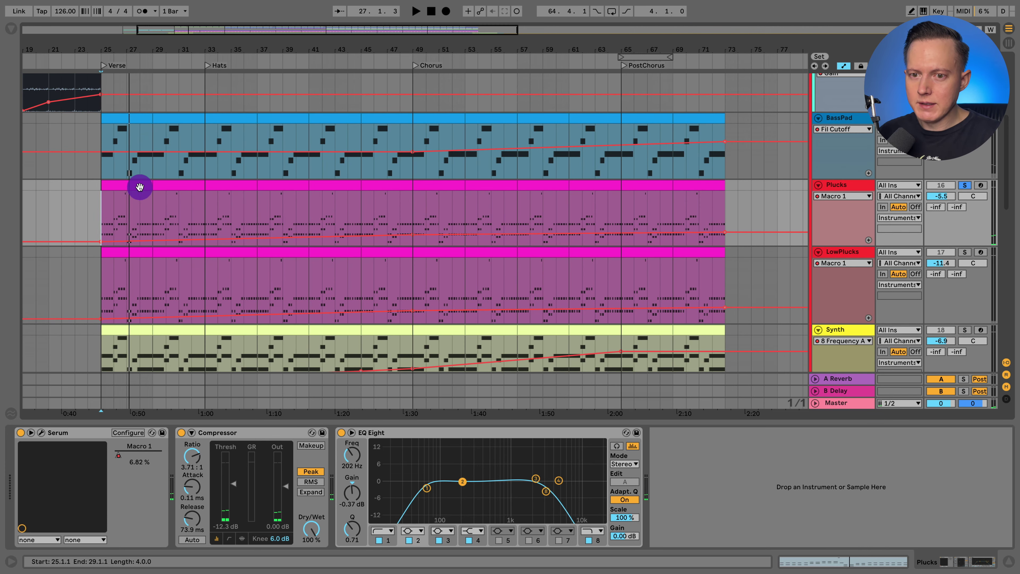
double_click(140, 187)
drag(171, 371, 171, 377)
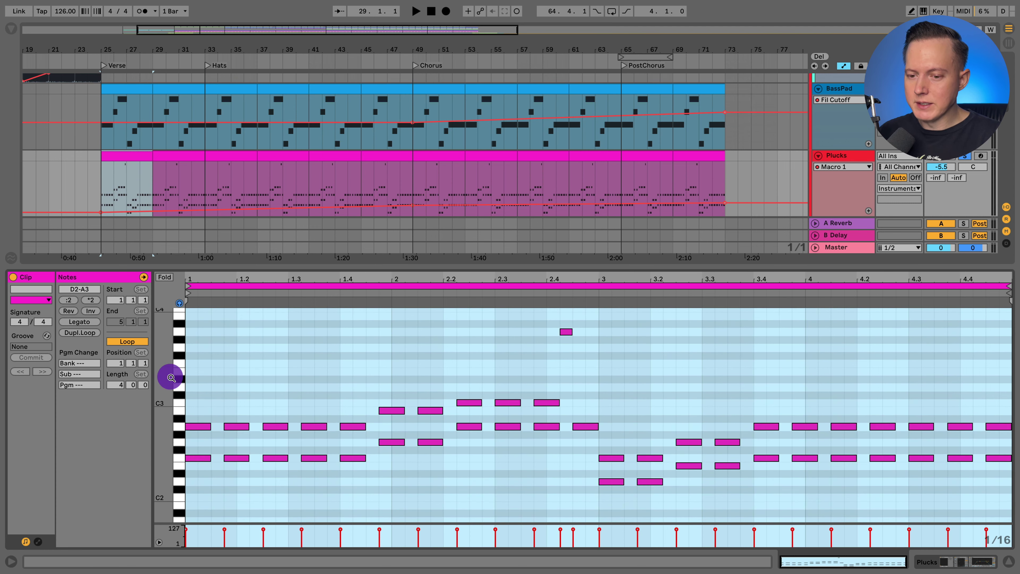
click(193, 460)
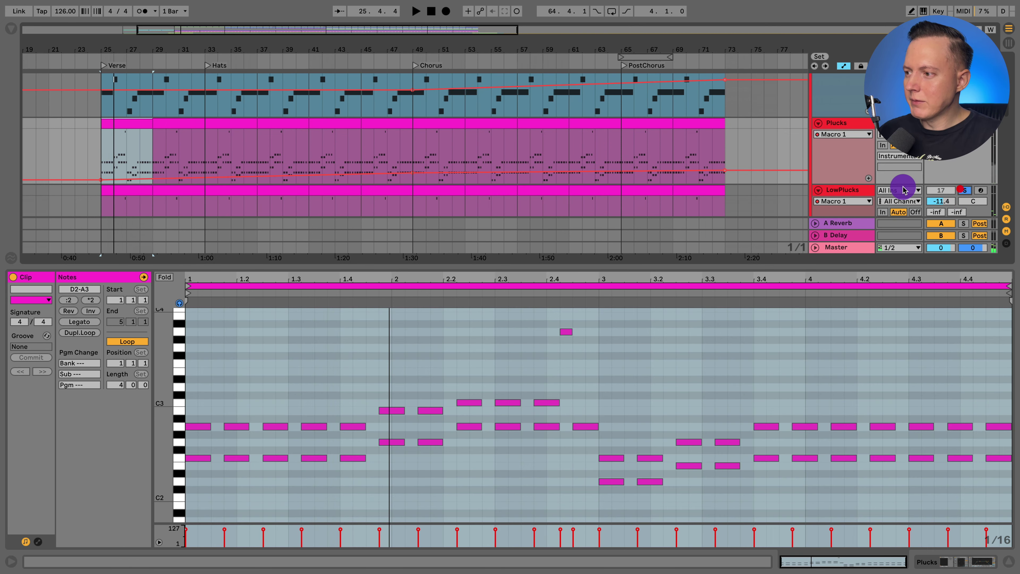
Step: Replay from bar 25 with LowPlucks selected, then show the Plucks track's device chain
click(843, 190)
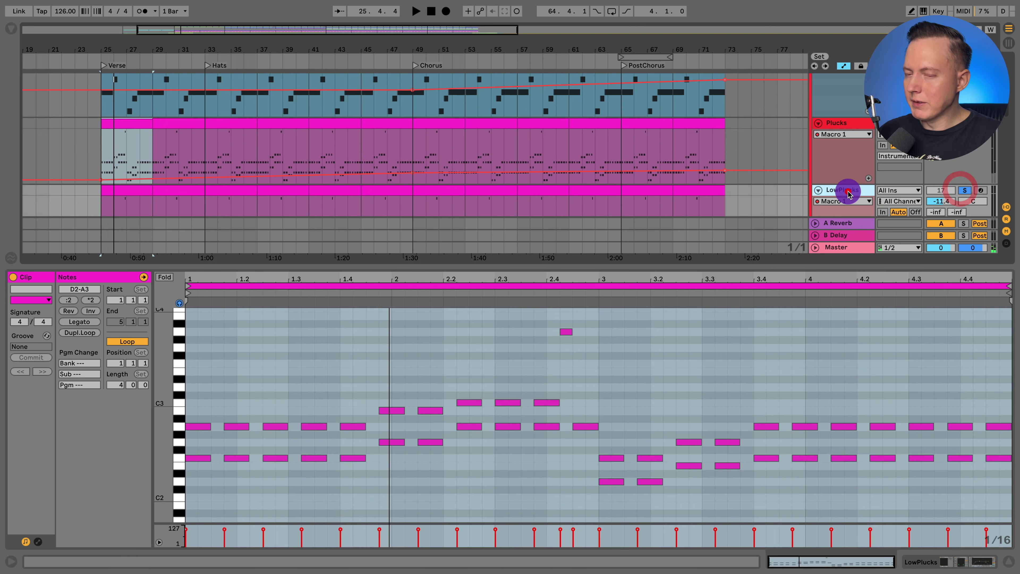
key(space)
scroll(562, 198, down, 2)
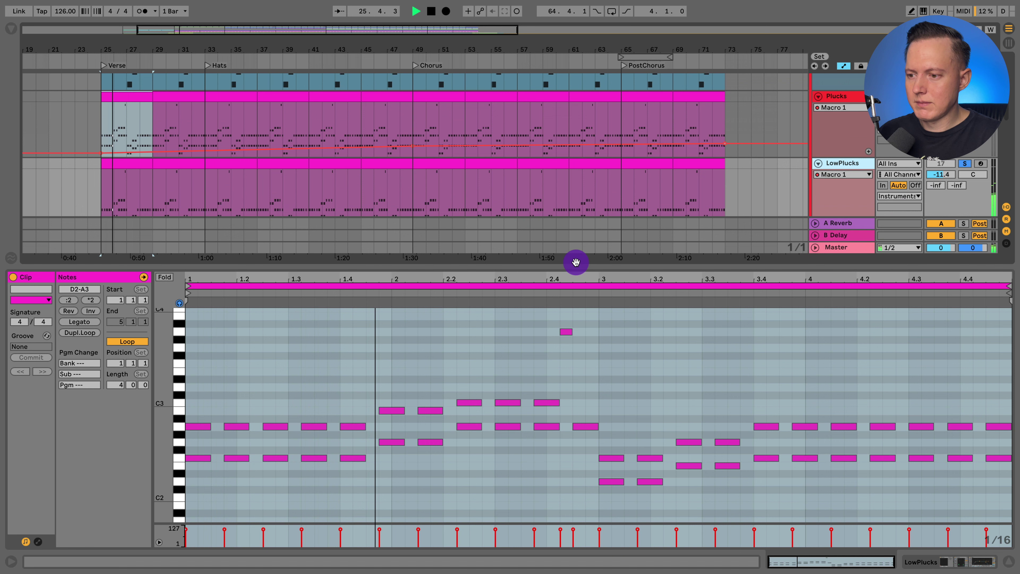
scroll(458, 182, down, 2)
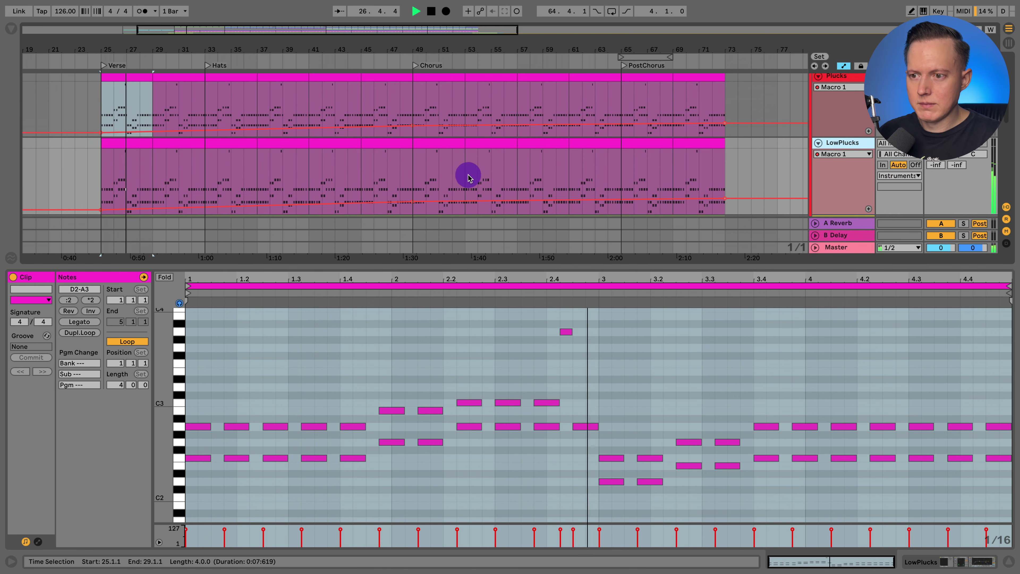
scroll(835, 97, up, 1)
click(842, 94)
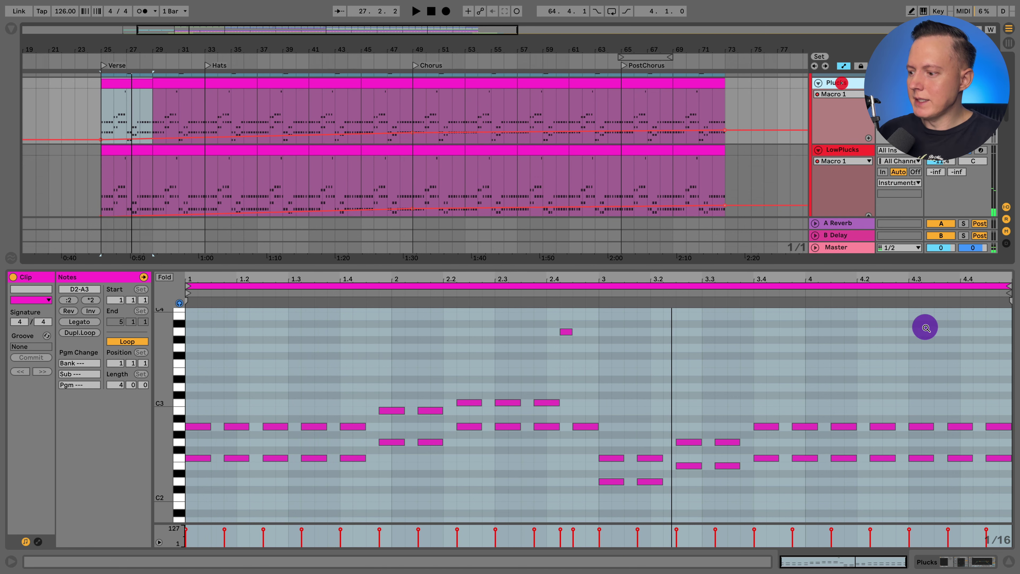
click(954, 561)
Step: Show the Plucks Serum's second envelope on filter cutoff, then close Plucks and LowPlucks Serum windows
click(39, 433)
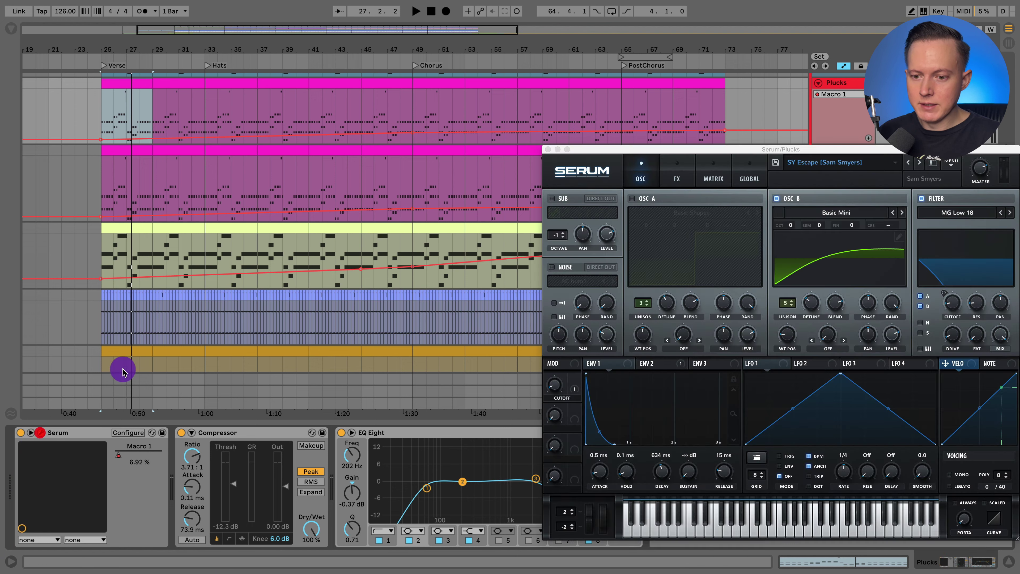
drag(644, 144, 221, 67)
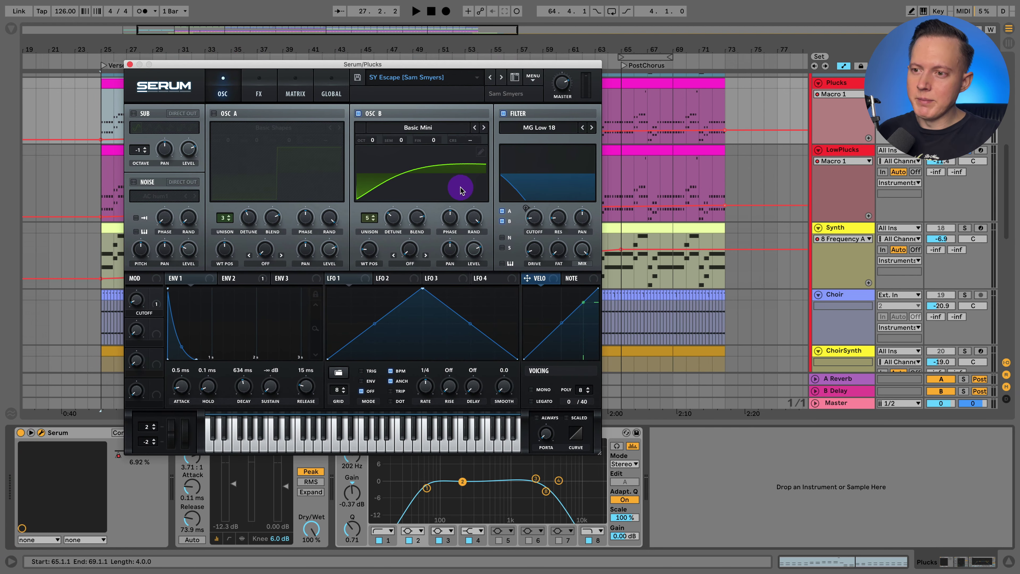
drag(224, 278, 534, 217)
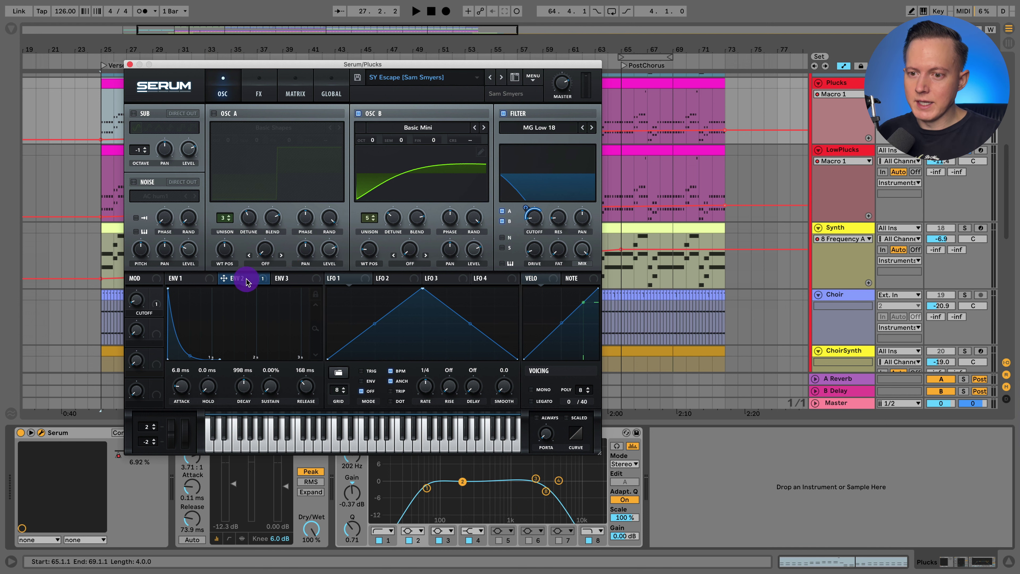
click(130, 64)
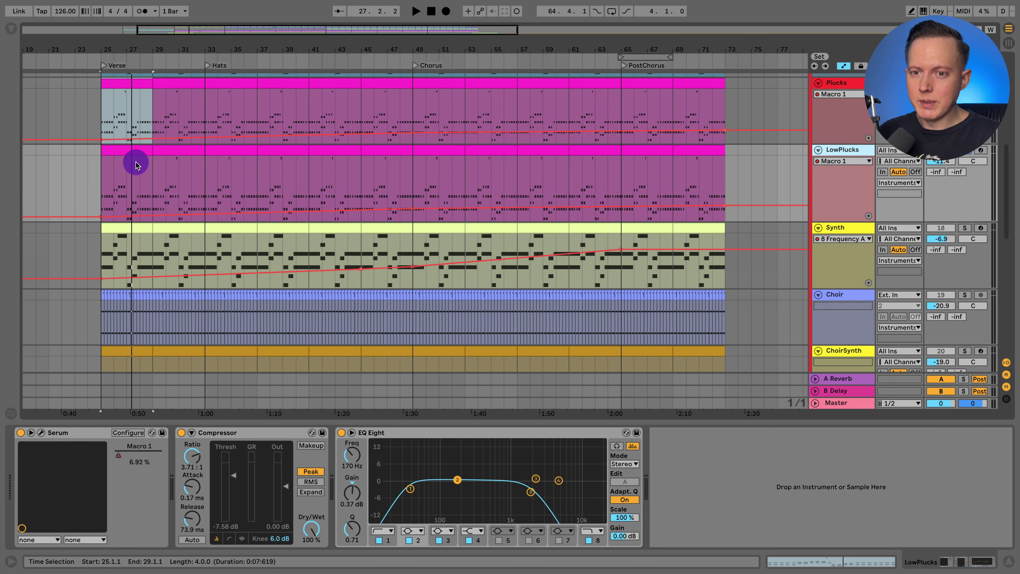
click(132, 149)
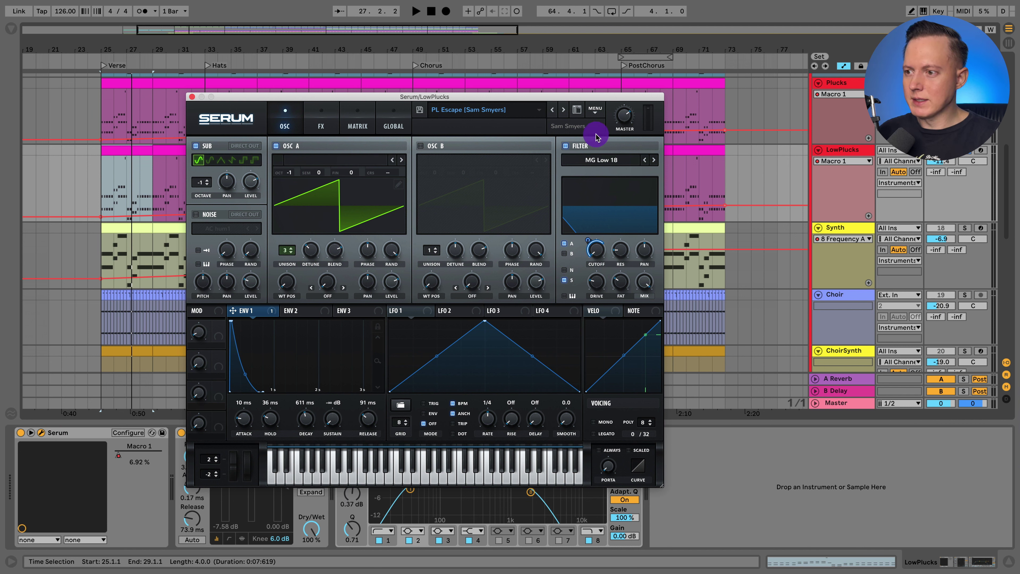
click(624, 280)
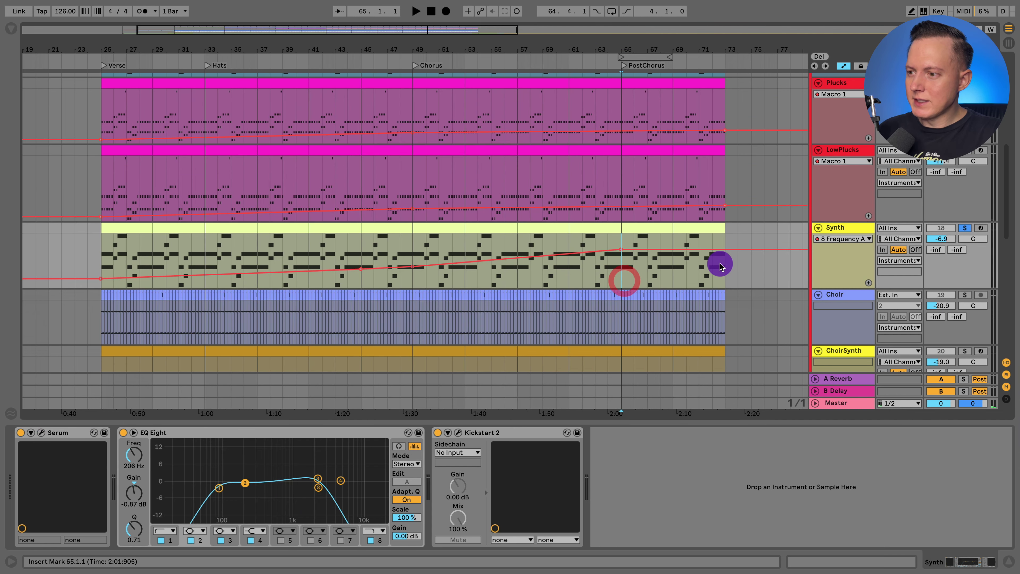
Step: Play from bar 65 with automation hidden and open the Synth clip's chord notes
scroll(701, 262, down, 3)
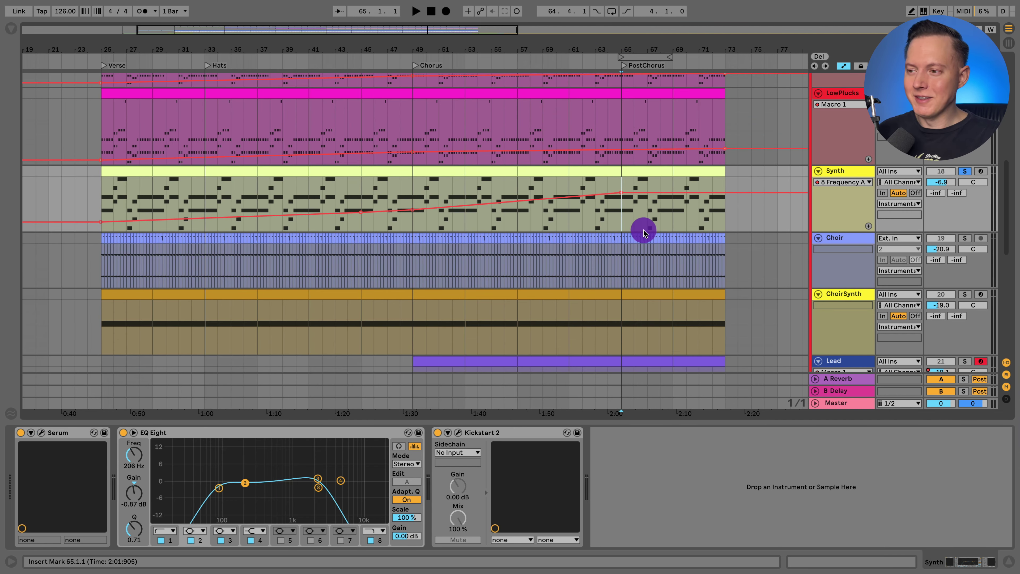
key(space)
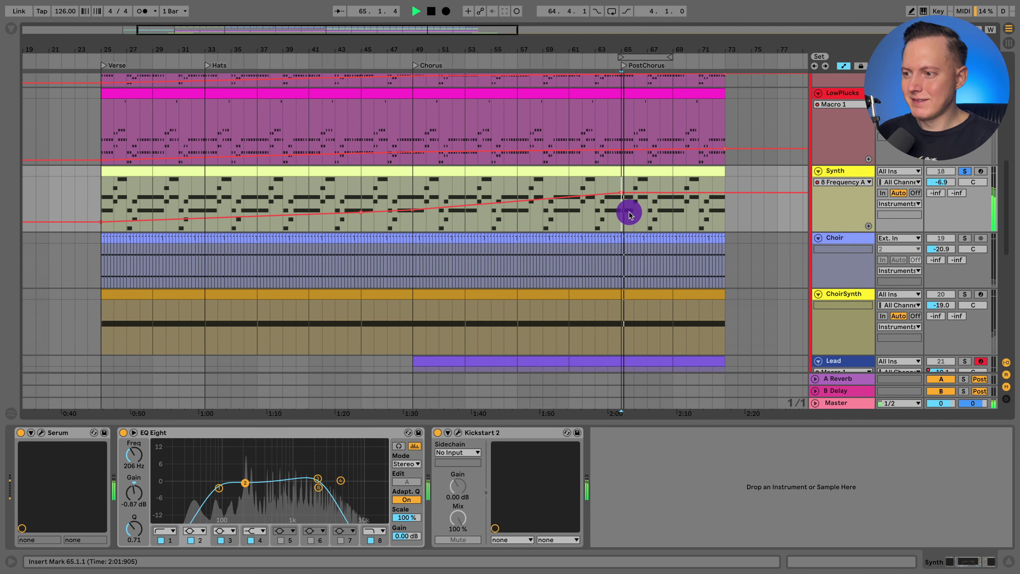
key(a)
double_click(646, 171)
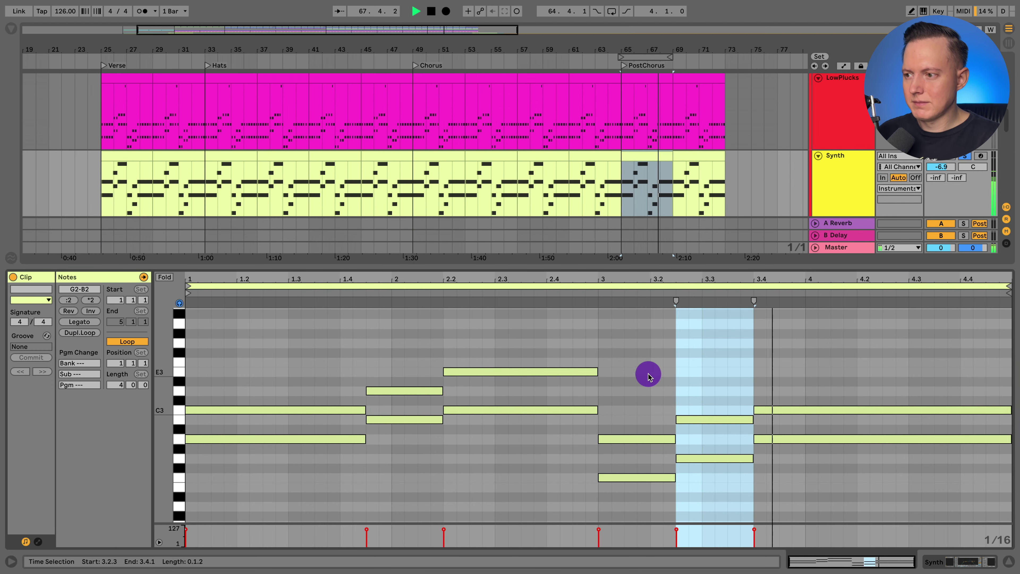
click(642, 217)
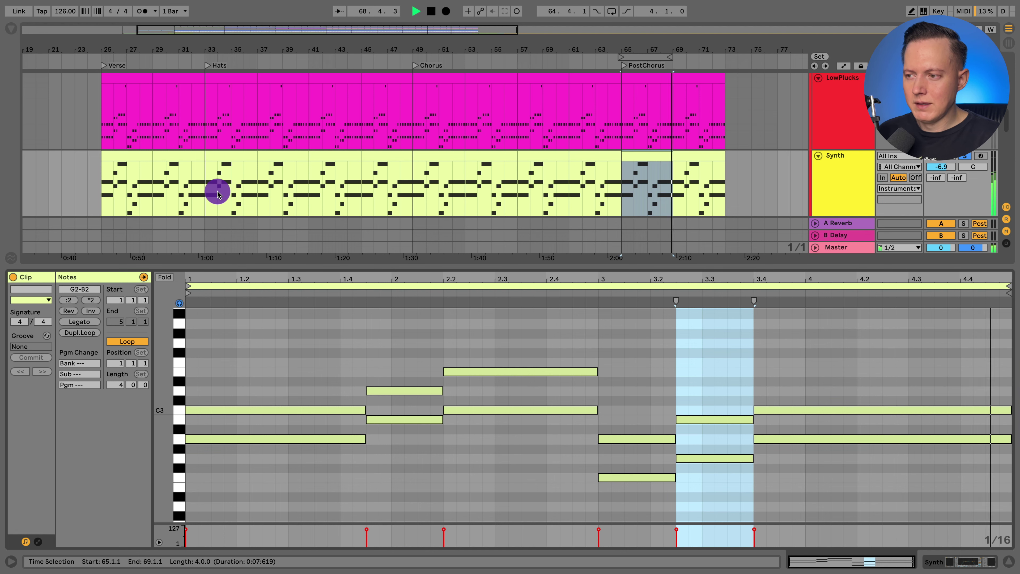
Step: Restart playback of the arrangement from bar 45
click(152, 200)
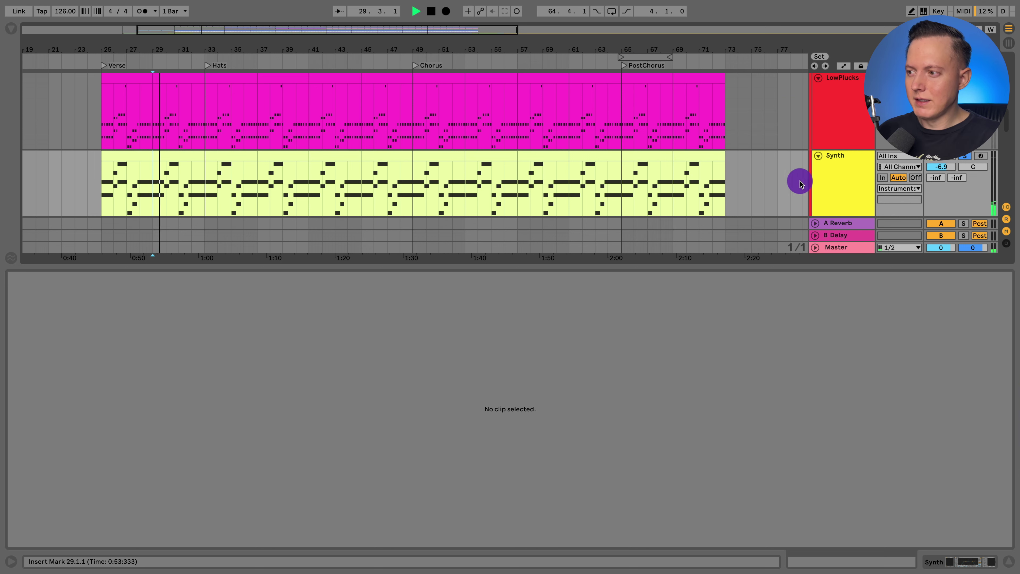
key(space)
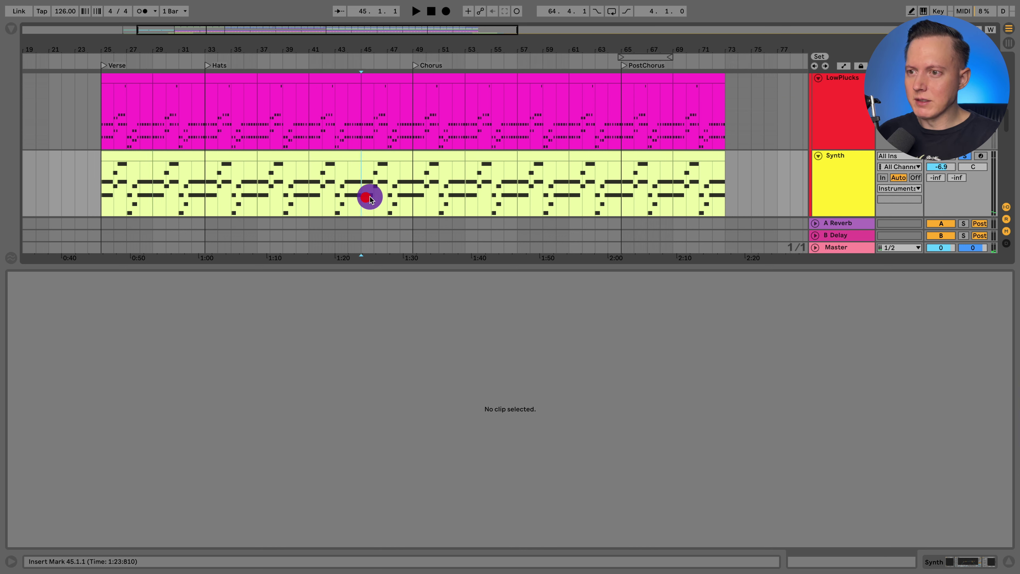
key(space)
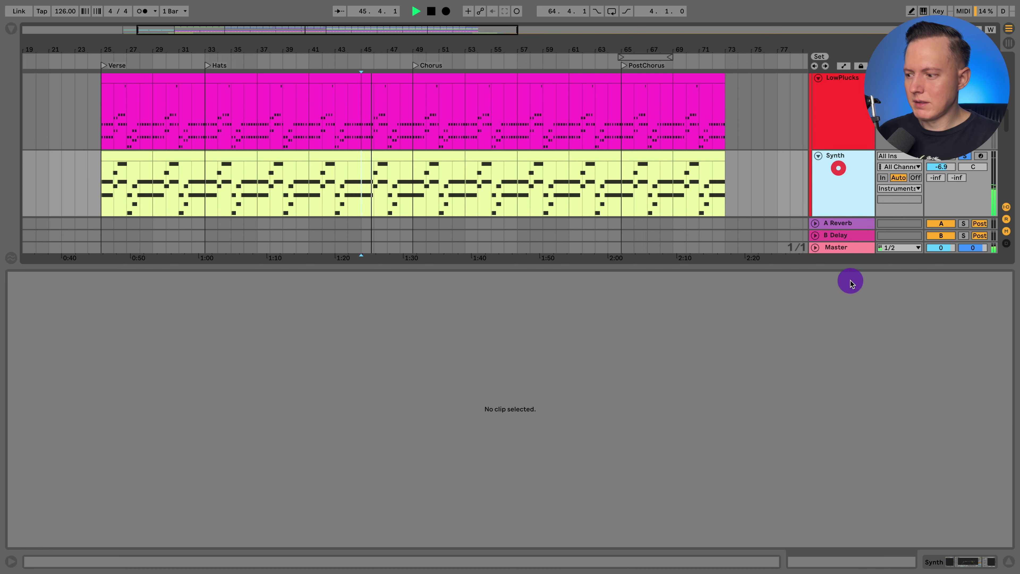
Step: Show the Synth track's devices and display EQ Eight band 8 frequency automation
click(950, 561)
key(space)
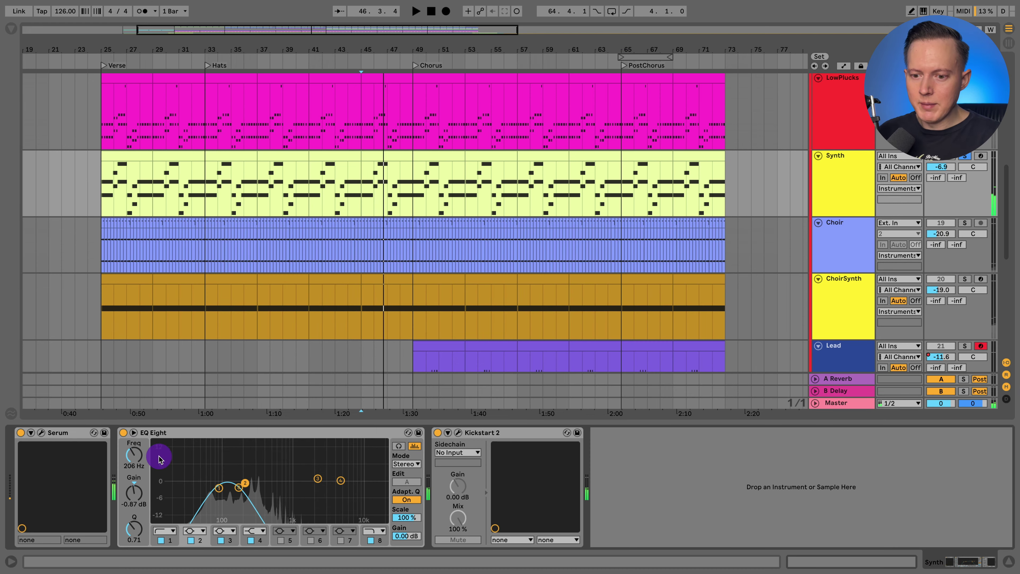
click(239, 488)
right_click(132, 455)
click(163, 465)
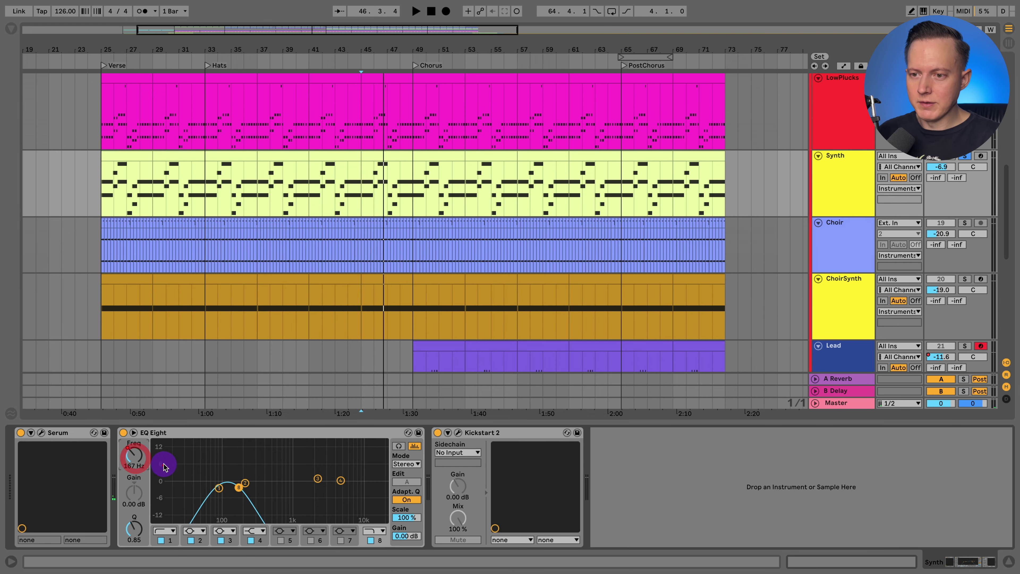
Step: Review the Synth's Serum effects, close the window, and play from bar 65
click(619, 167)
drag(633, 183, 243, 69)
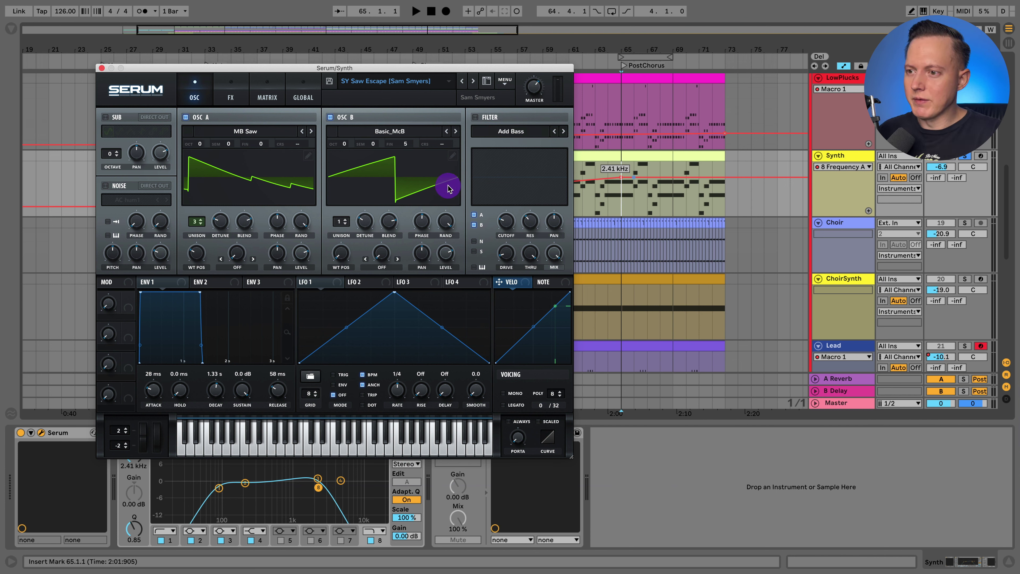
click(230, 94)
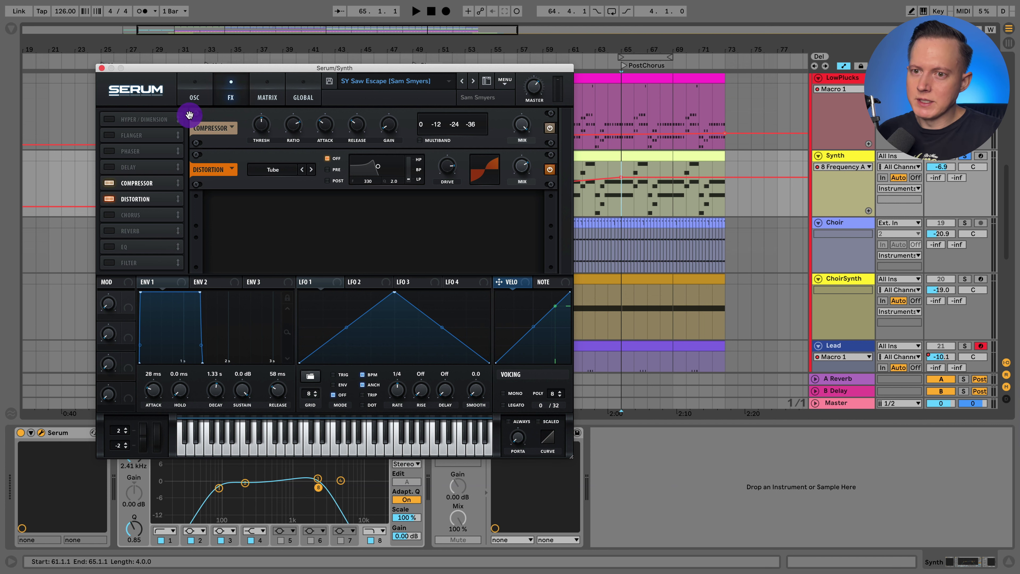
click(195, 98)
click(101, 68)
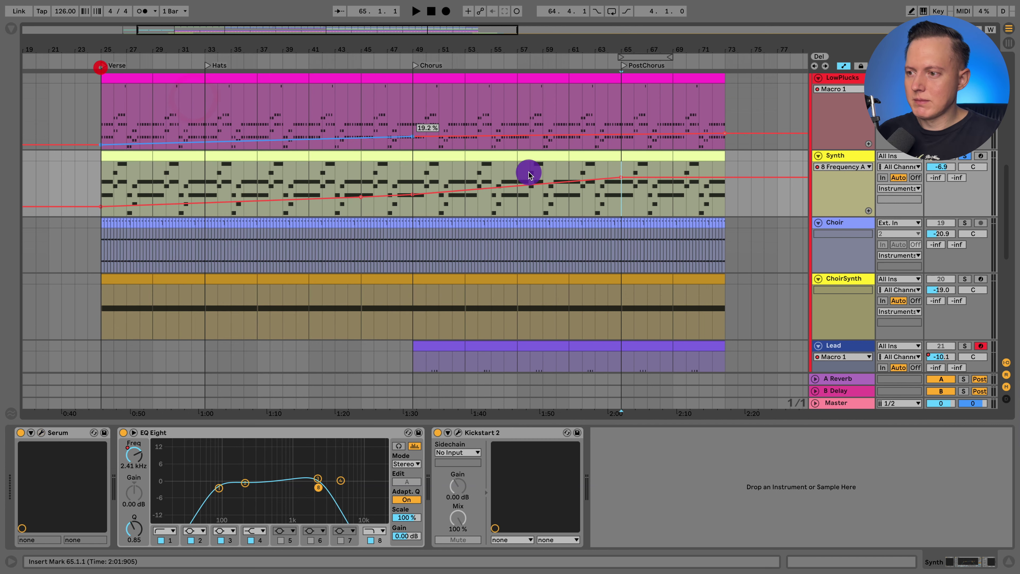
key(space)
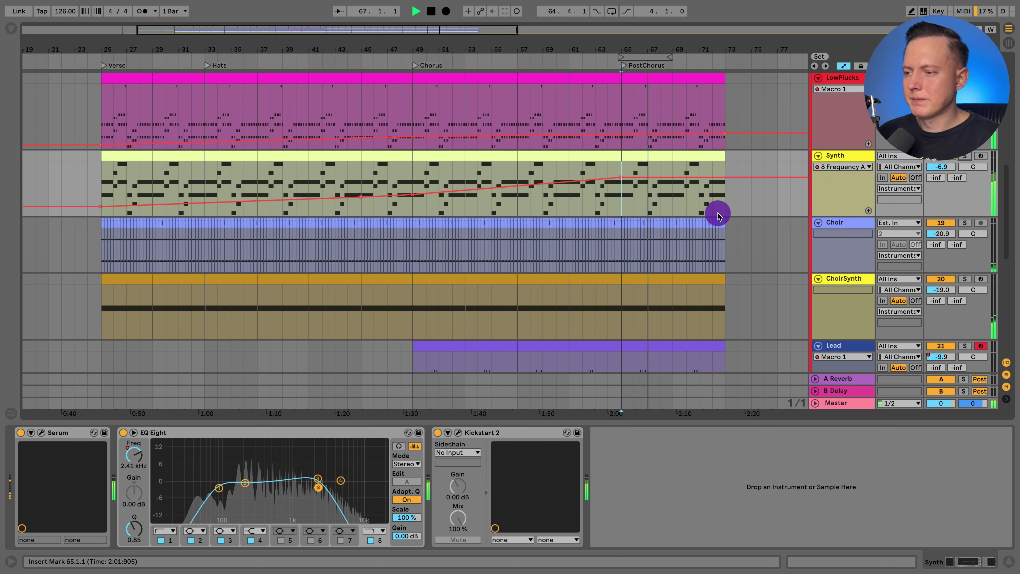
Step: Zoom in around bar 47, play, and select the Choir track to show its EQ, Utility and Compressor
scroll(717, 215, down, 1)
scroll(716, 216, down, 2)
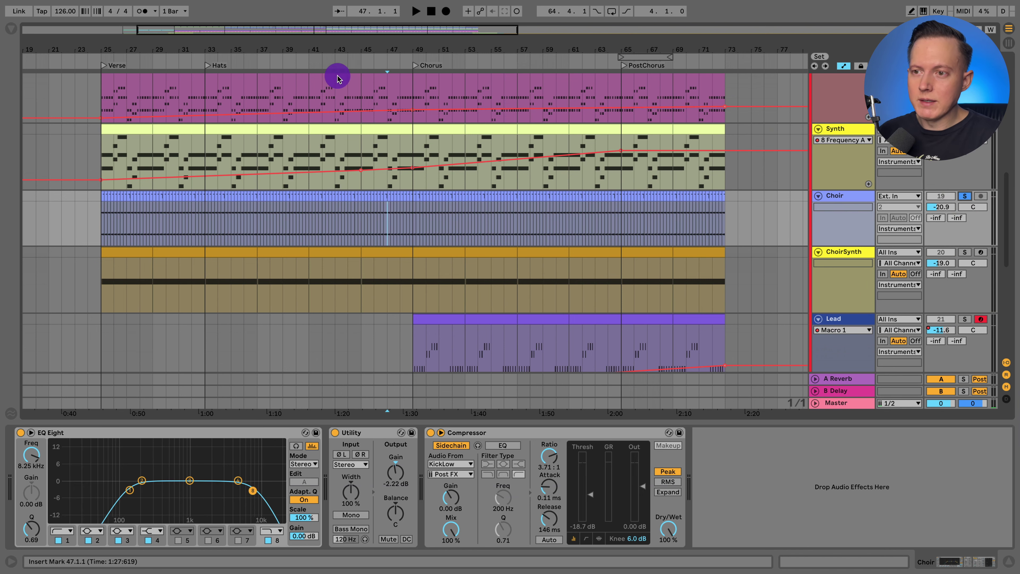
drag(383, 50, 383, 56)
key(space)
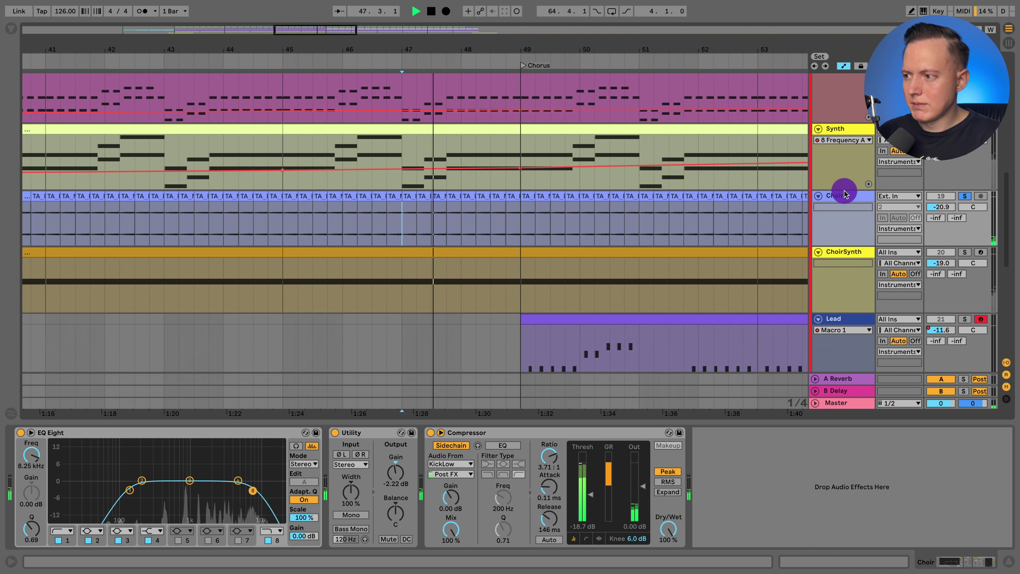
click(844, 192)
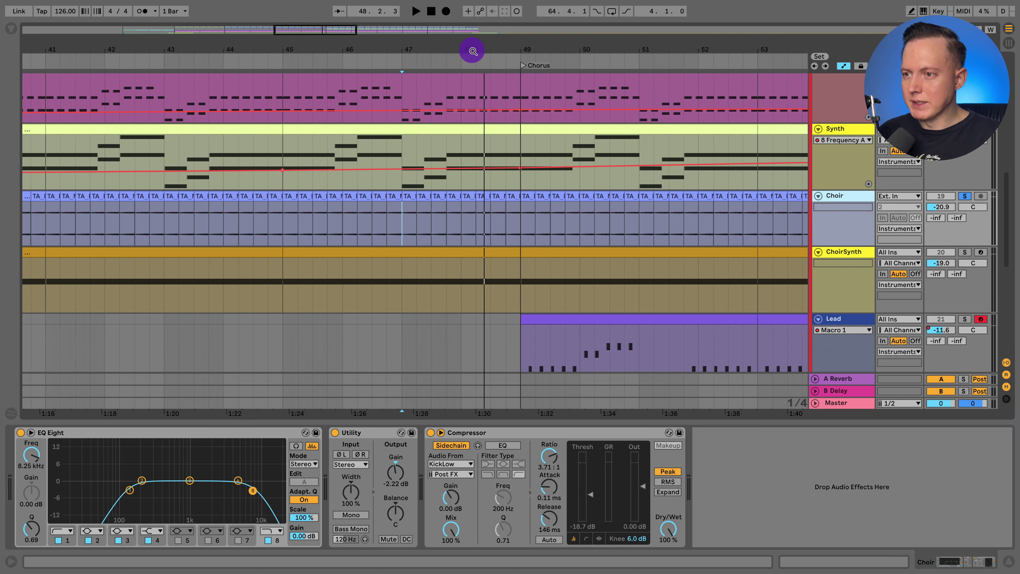
key(minus)
key(minus)
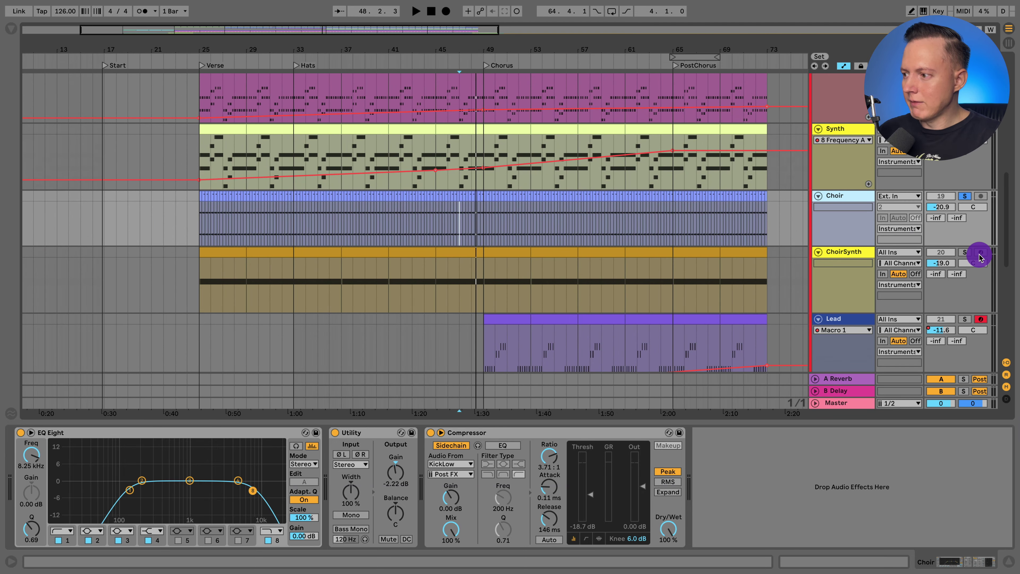
Step: Solo ChoirSynth, play from about bar 45, and review then close its Serum window
click(966, 252)
click(435, 289)
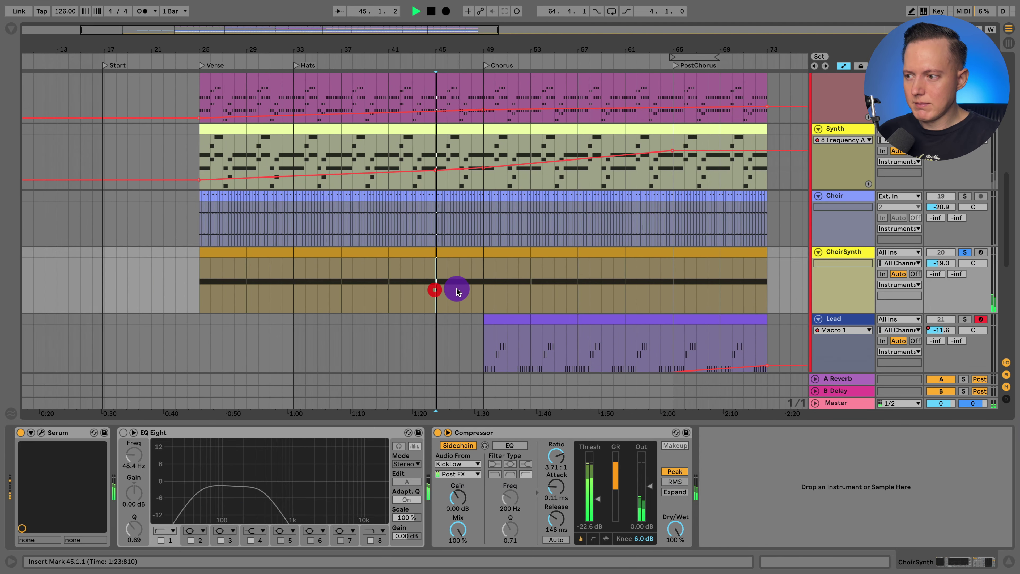
key(space)
click(836, 253)
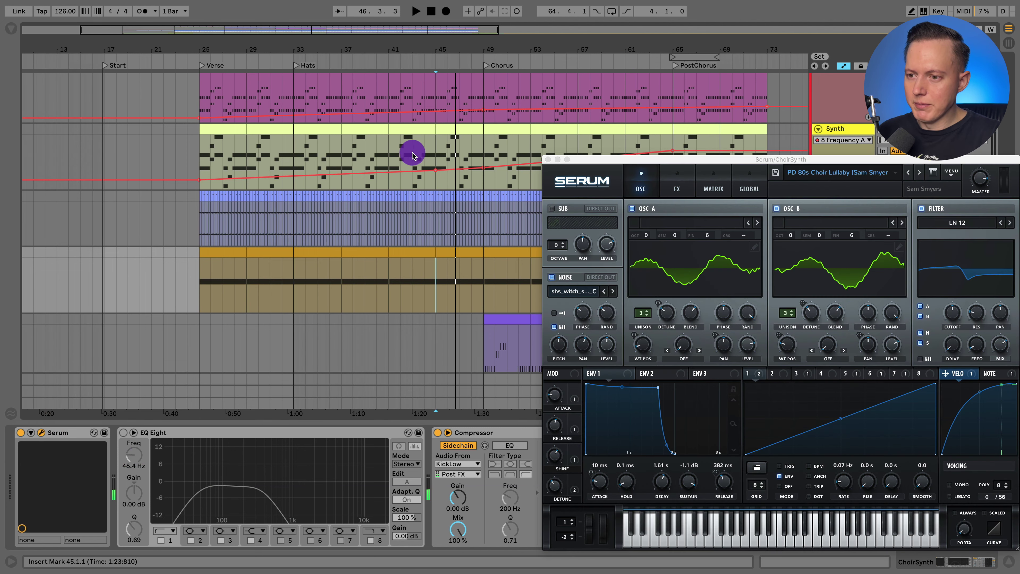
drag(662, 158, 293, 68)
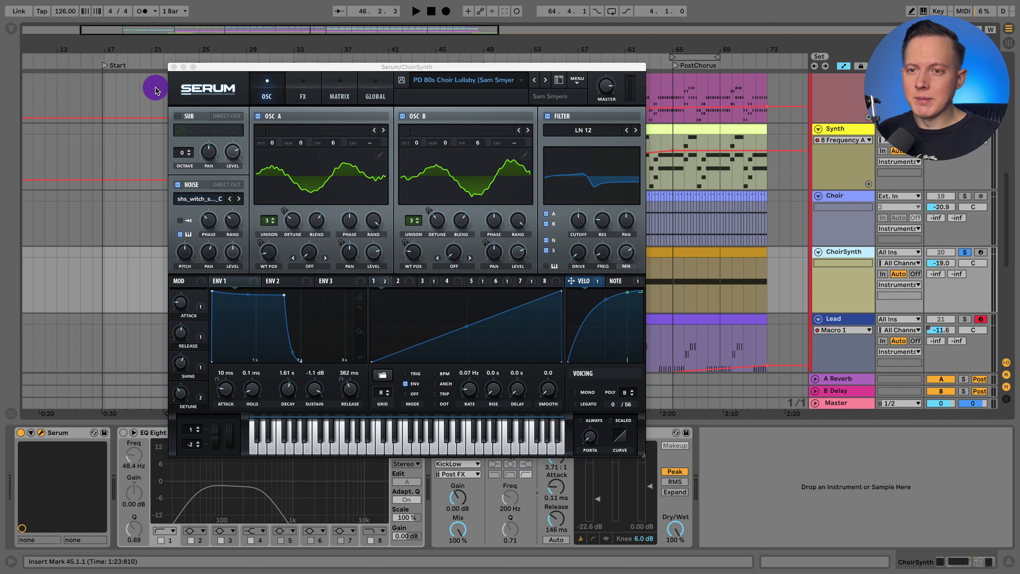
click(174, 67)
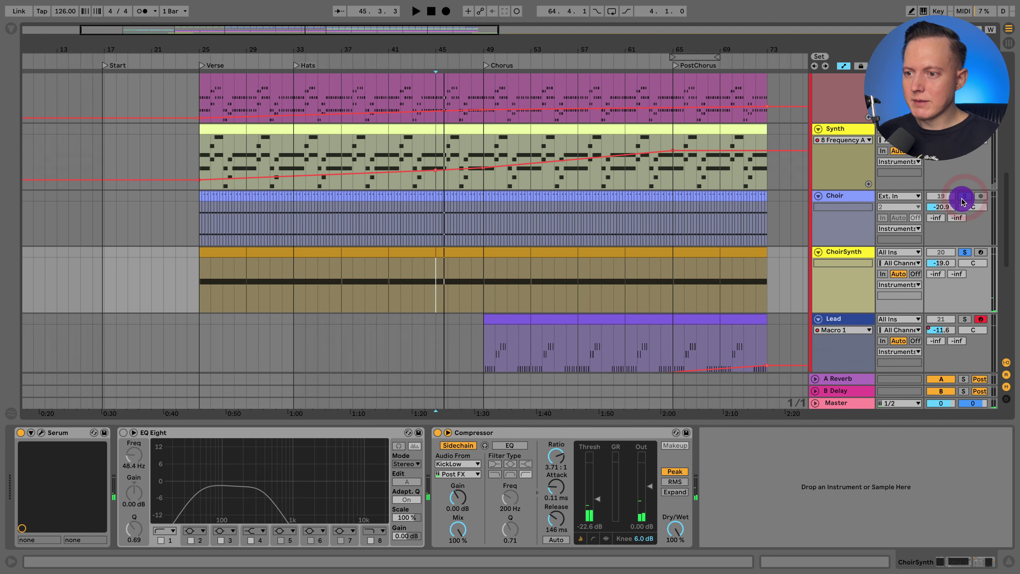
Step: Resume playback, show the Choir's EQ, Utility and Compressor chain, and scroll to the FX tracks
key(space)
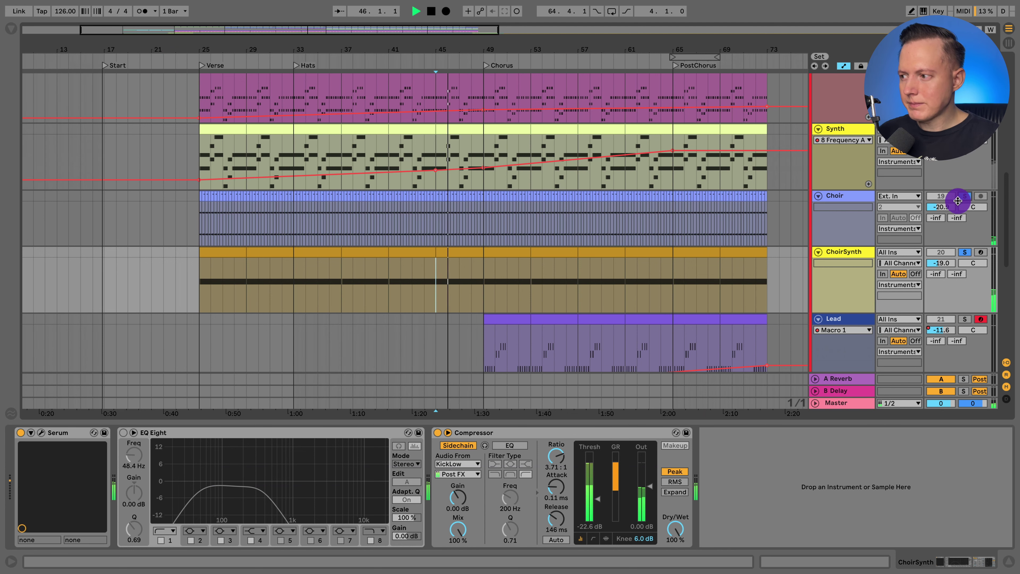
click(960, 203)
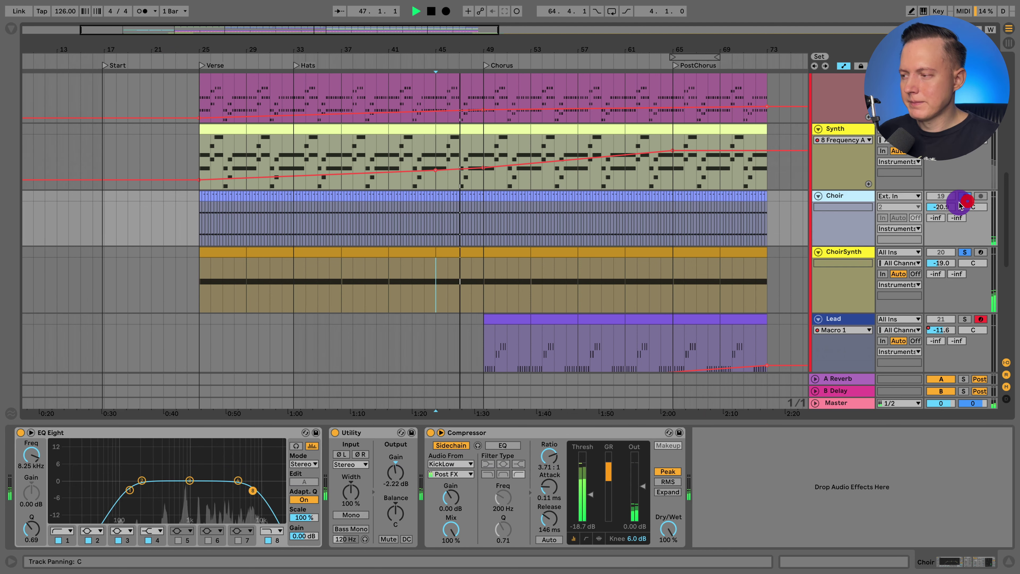
scroll(936, 200, down, 2)
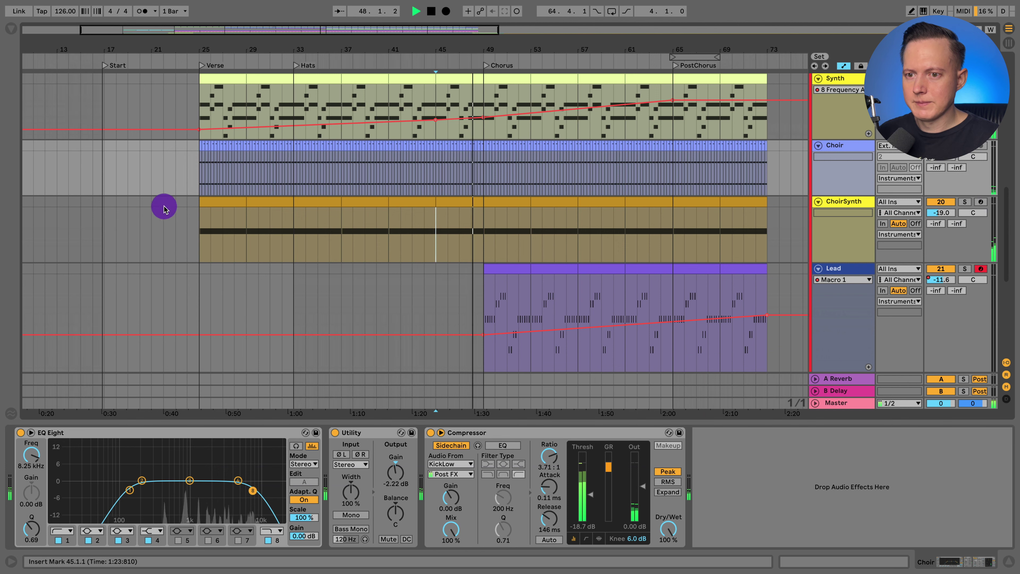
scroll(269, 239, right, 3)
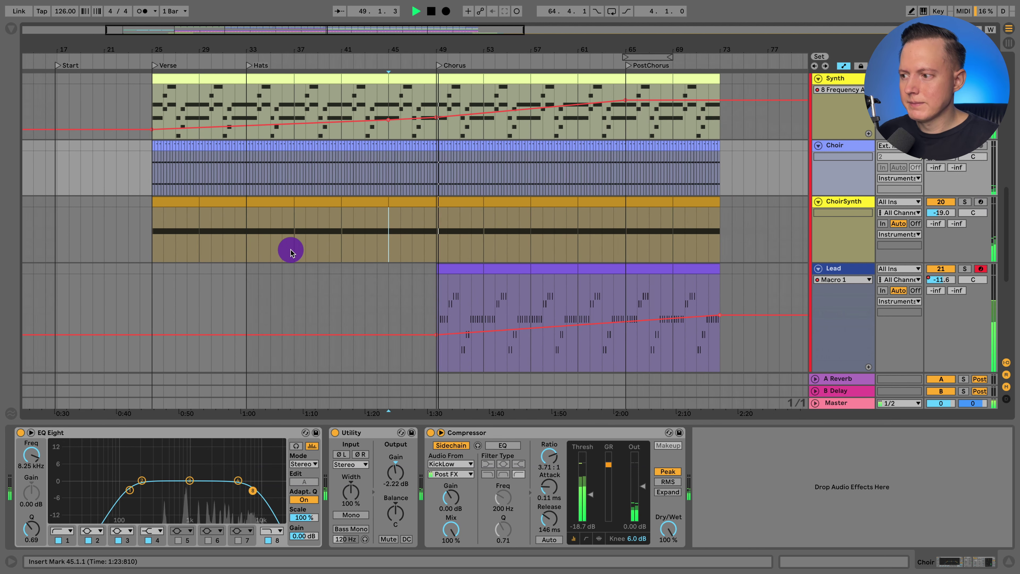
scroll(293, 254, right, 3)
scroll(295, 255, down, 3)
scroll(293, 255, left, 1)
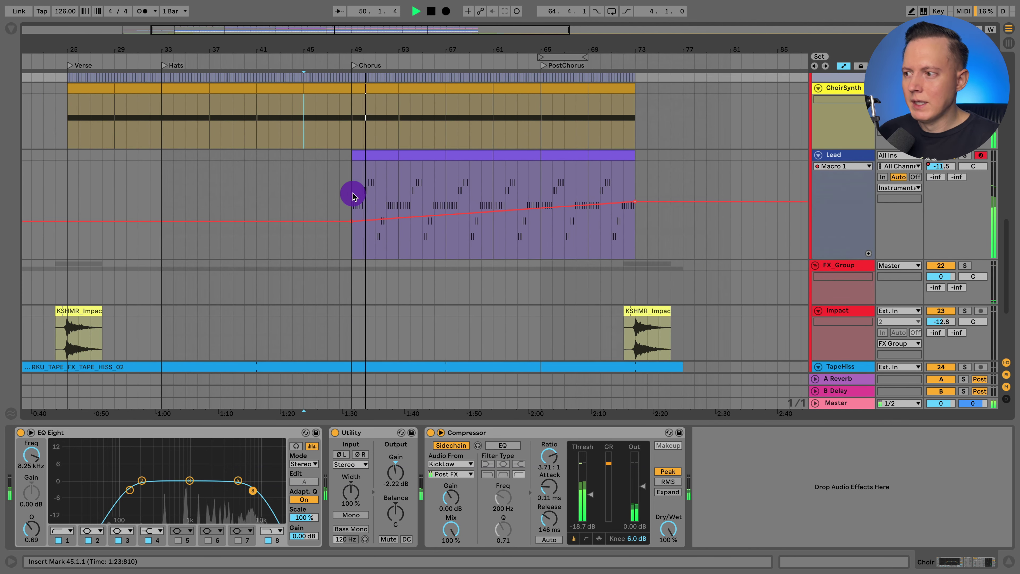
Step: Select the Lead track and audition it from bar 69
click(837, 155)
click(350, 184)
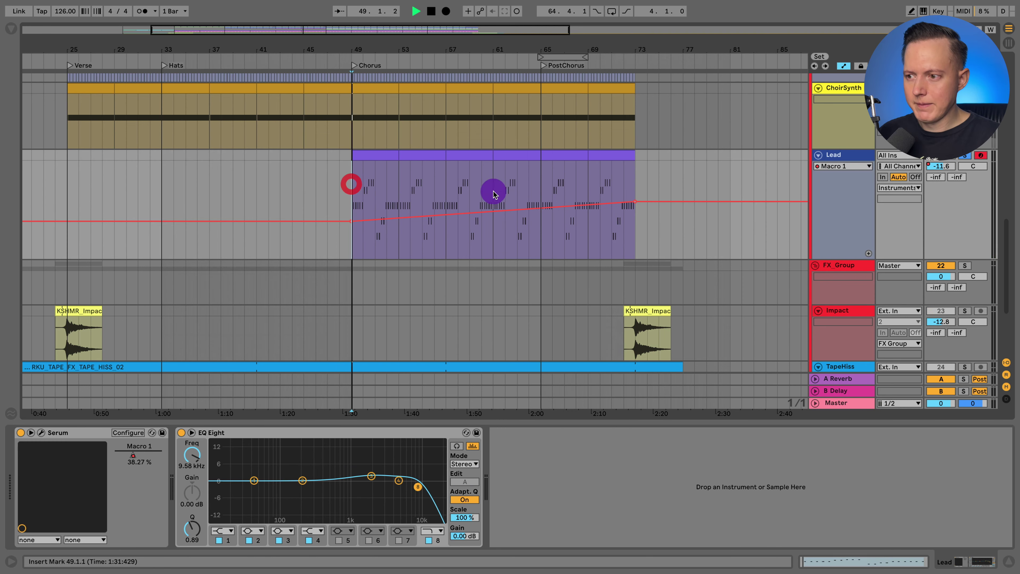
click(593, 237)
key(space)
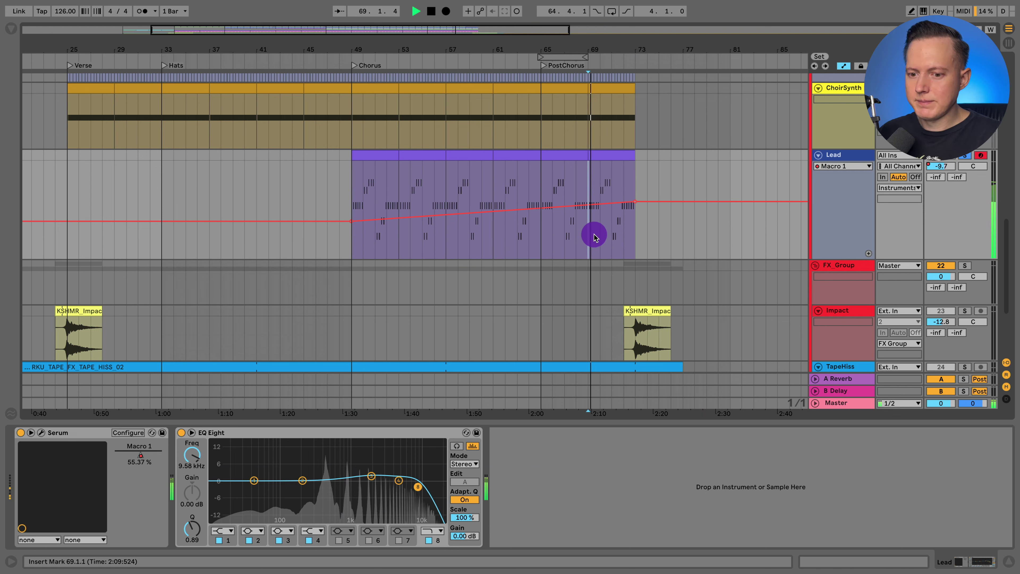
key(space)
Step: Open the Lead's Serum, adjust its cutoff macro, and check ENV 1 and the effects rack
click(41, 433)
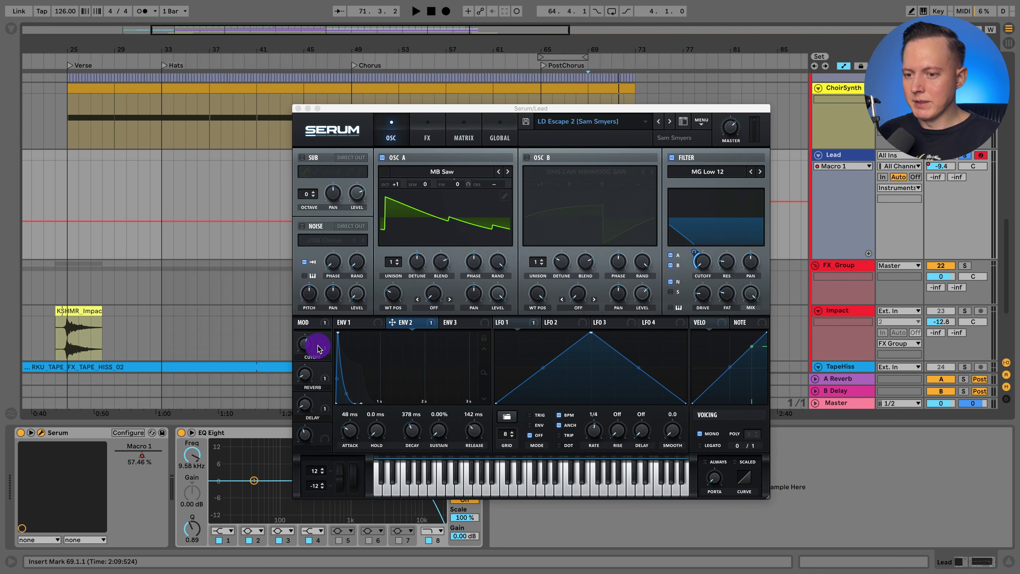
click(307, 347)
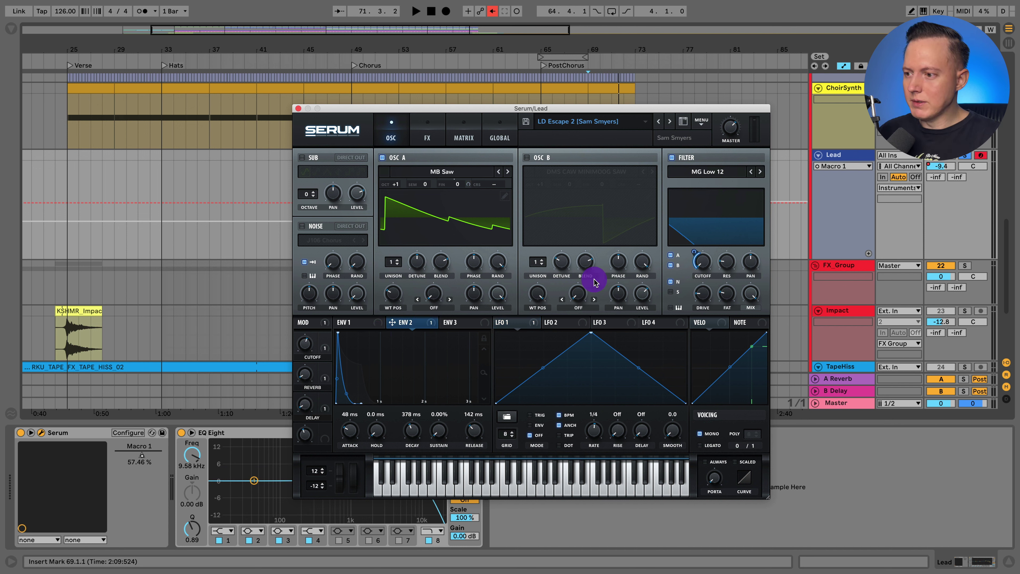
click(360, 324)
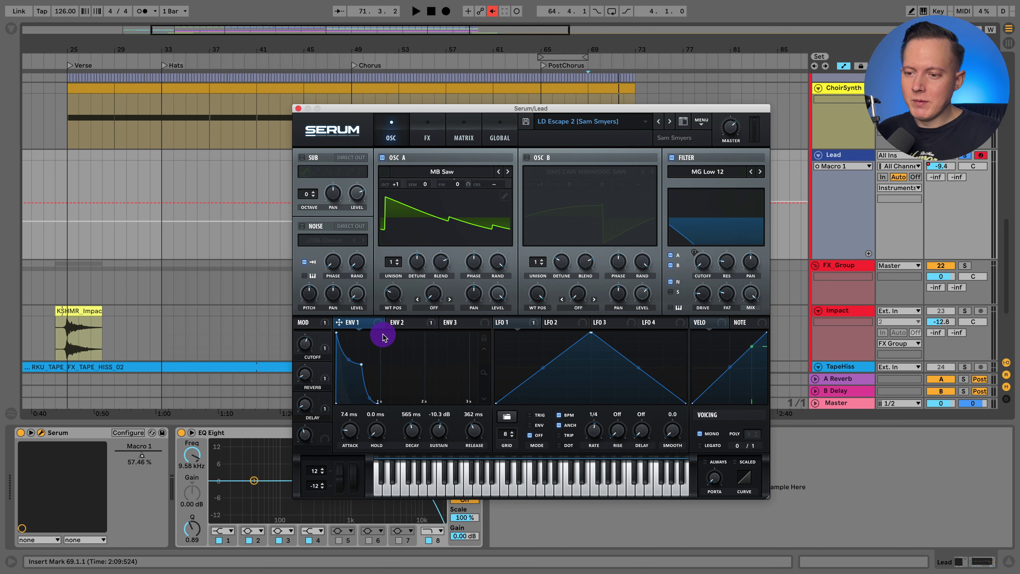
click(428, 138)
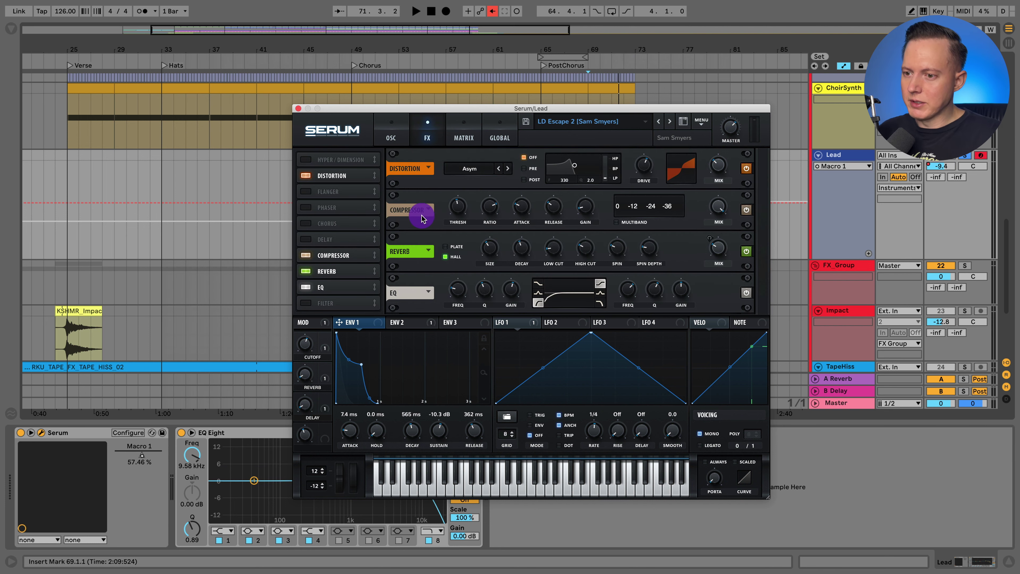
Step: Close the Lead Serum window, play from bar 65, and select the GrandPiano track
click(297, 109)
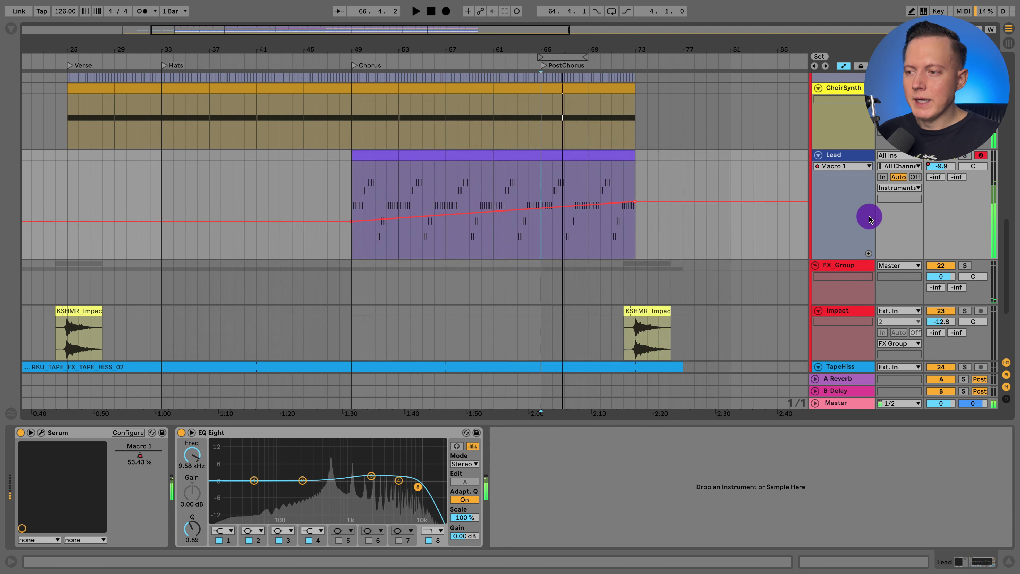
scroll(890, 212, up, 10)
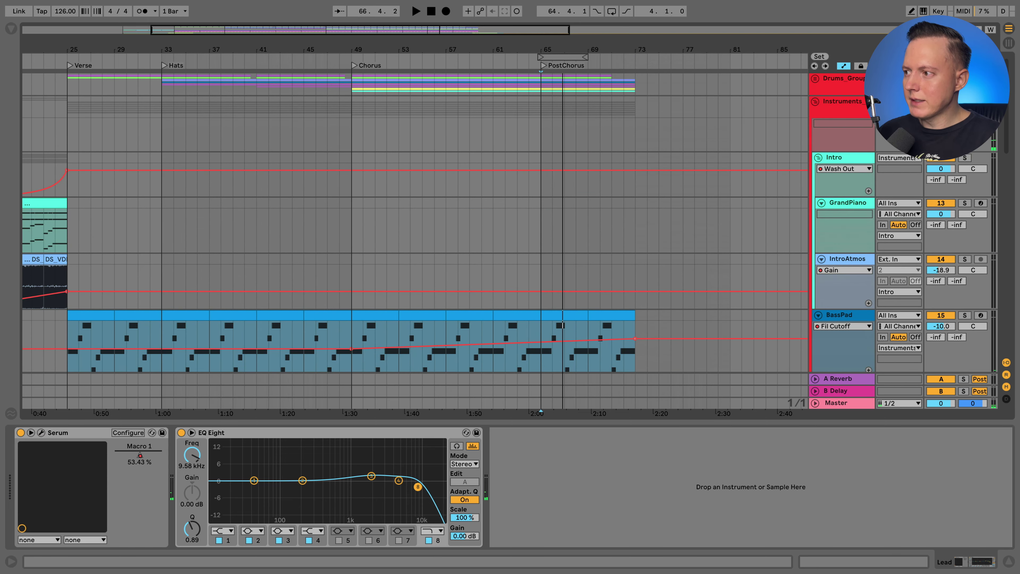
key(space)
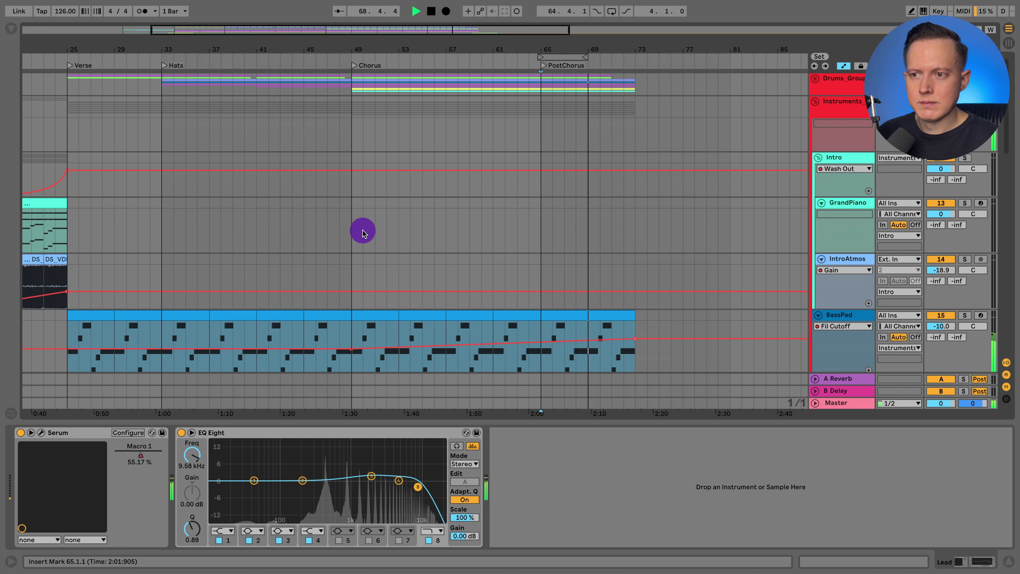
click(233, 221)
key(space)
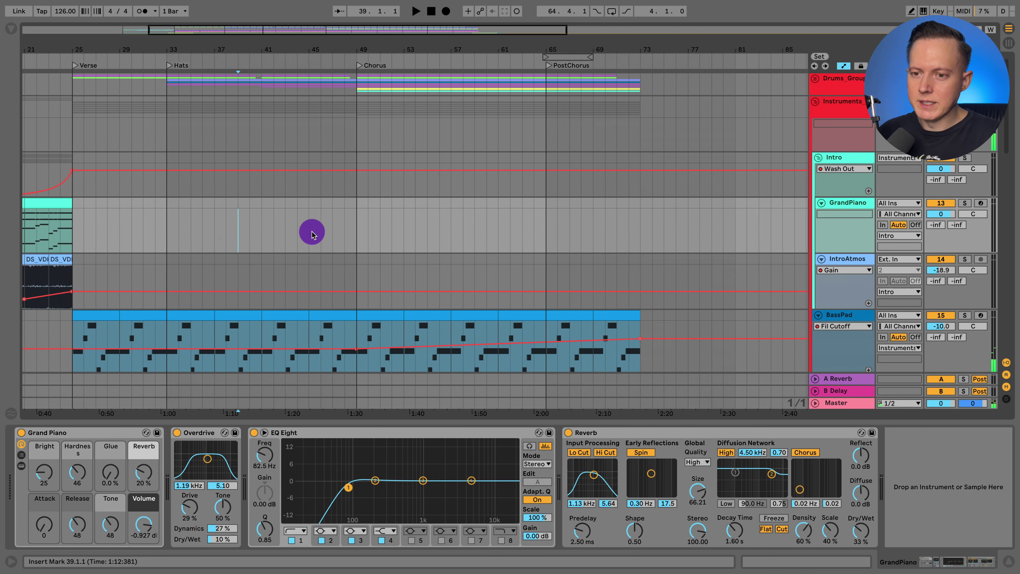
Step: Play from bar 39 with the device panel hidden, scrolling down to the Acapella track
scroll(312, 233, left, 5)
key(space)
scroll(428, 221, down, 4)
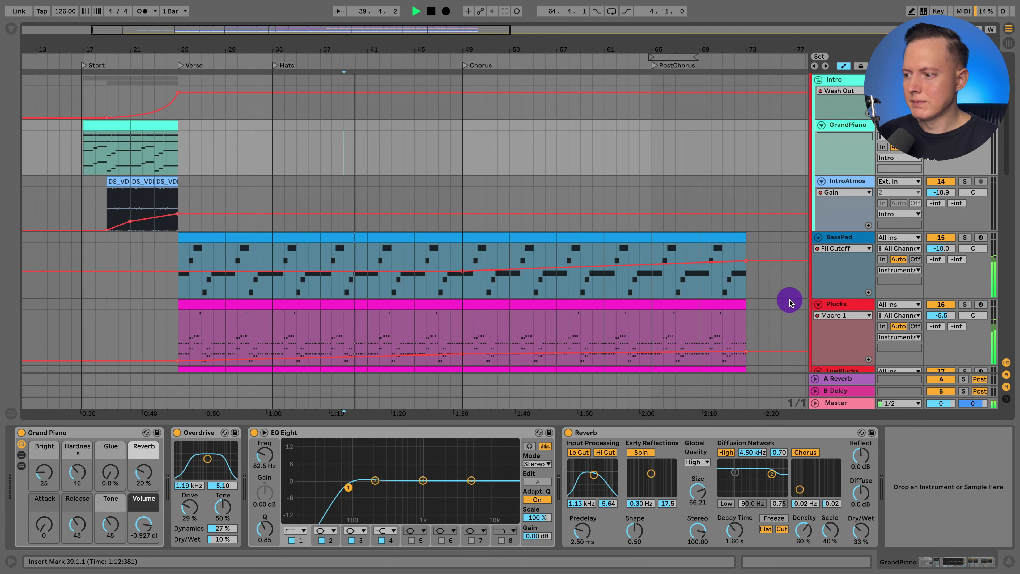
key(super+alt+l)
scroll(629, 396, down, 3)
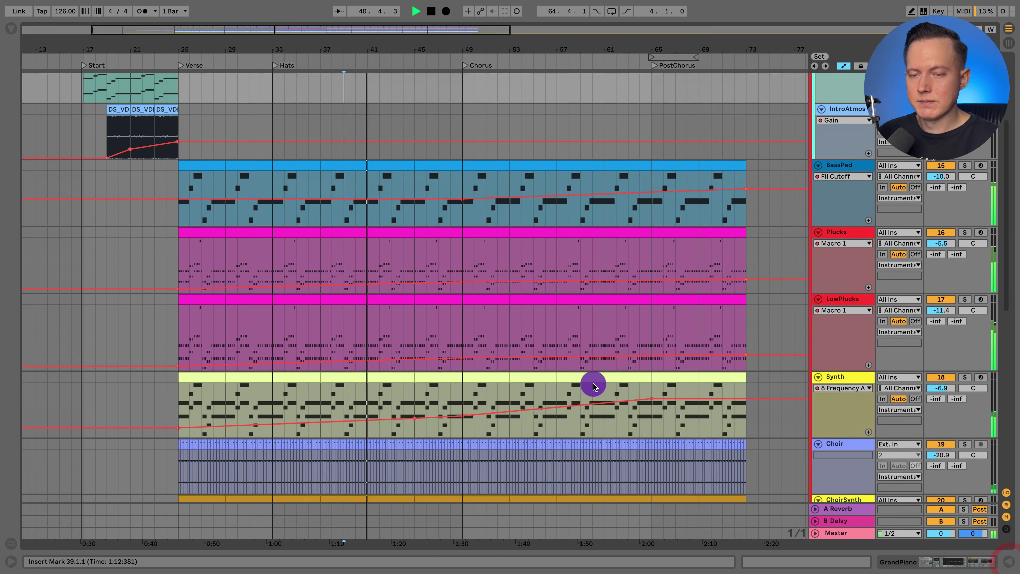
scroll(593, 386, down, 5)
scroll(588, 384, down, 3)
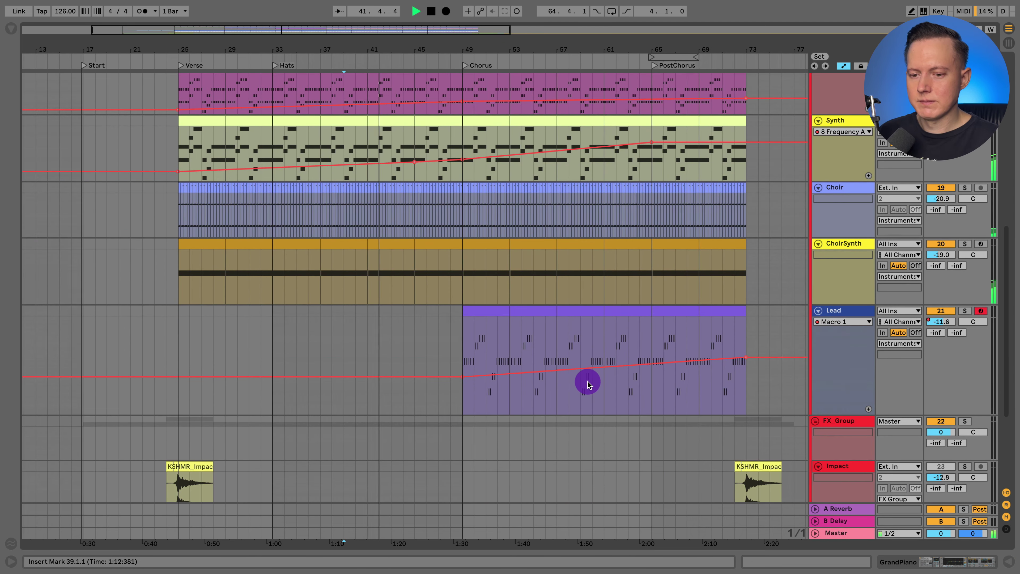
scroll(445, 328, down, 1)
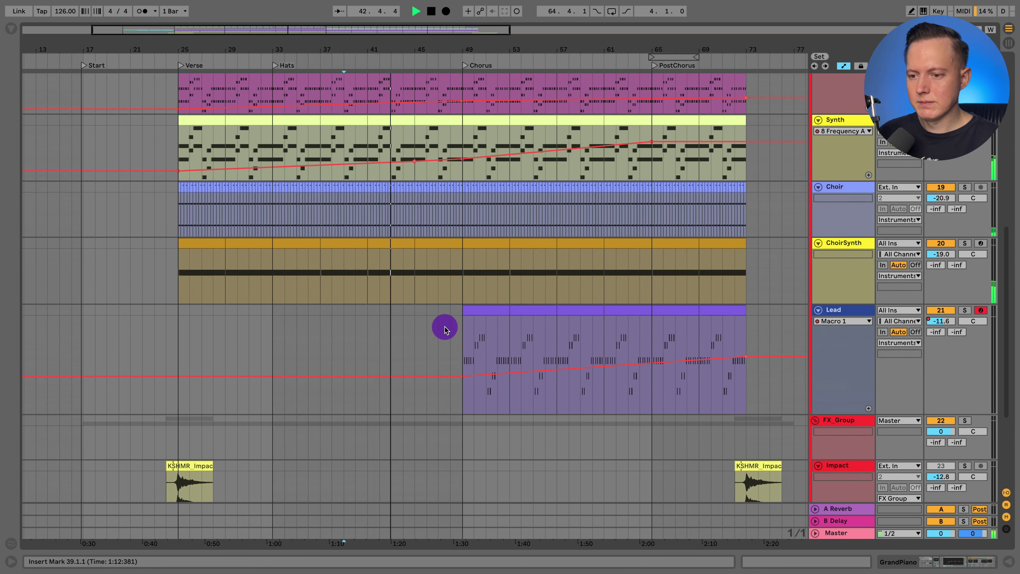
scroll(444, 328, down, 3)
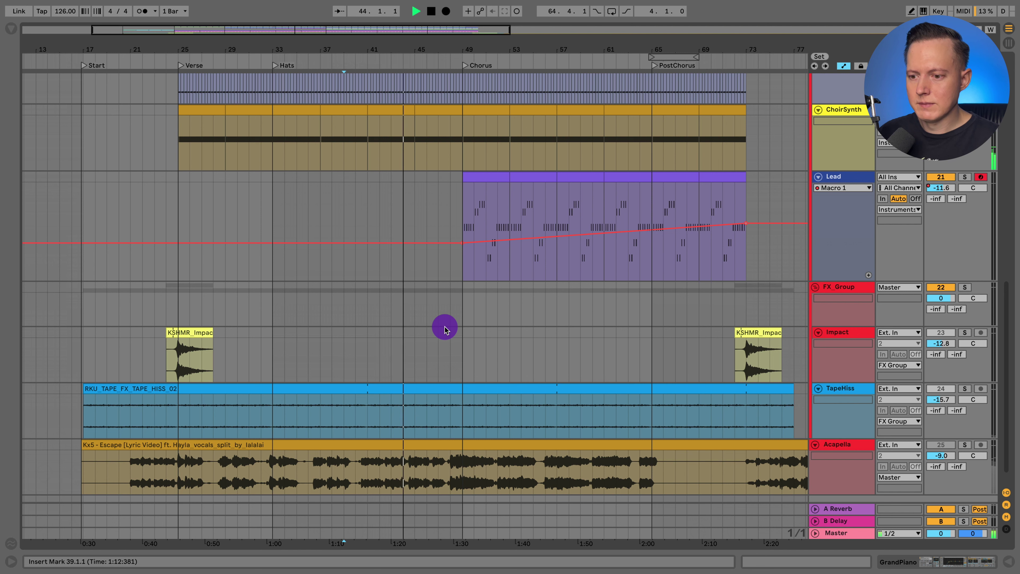
Step: Solo the TapeHiss track and set the start point at bar 33 in its clip
click(837, 388)
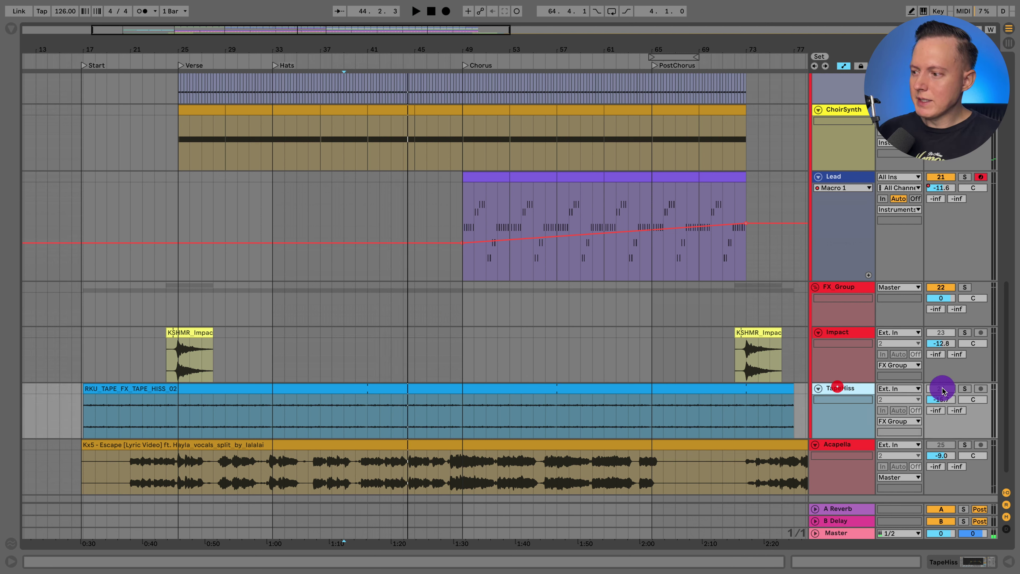
click(964, 388)
click(841, 395)
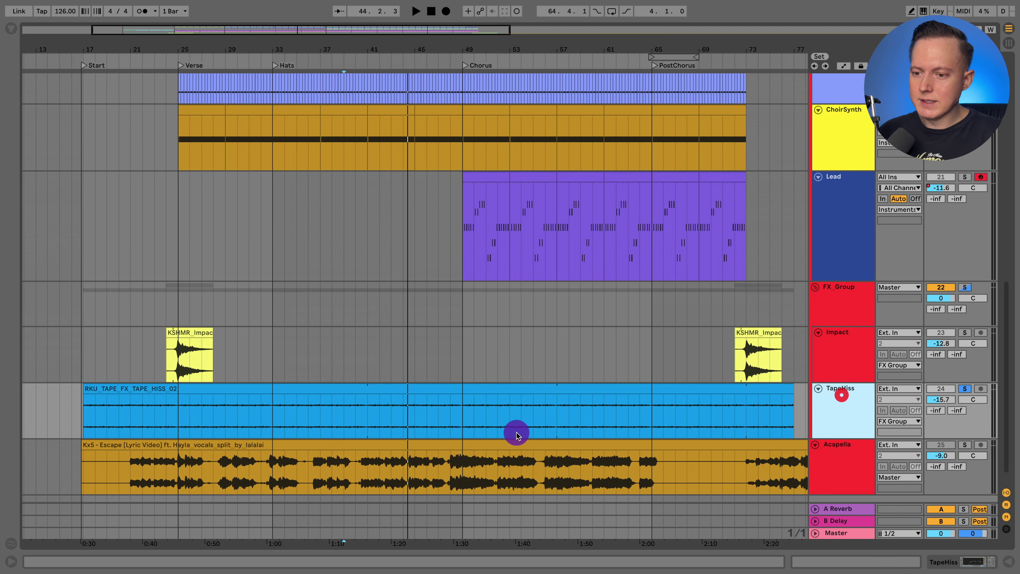
click(294, 408)
click(790, 409)
click(279, 410)
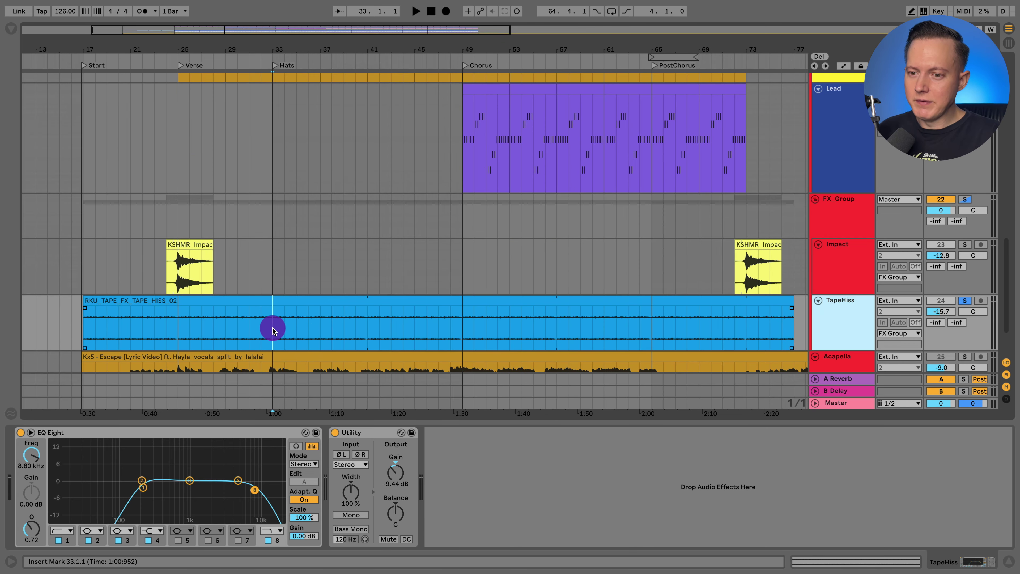
Step: Play TapeHiss from bar 33, raise its level, and select bars 33 to 48
drag(272, 329, 464, 328)
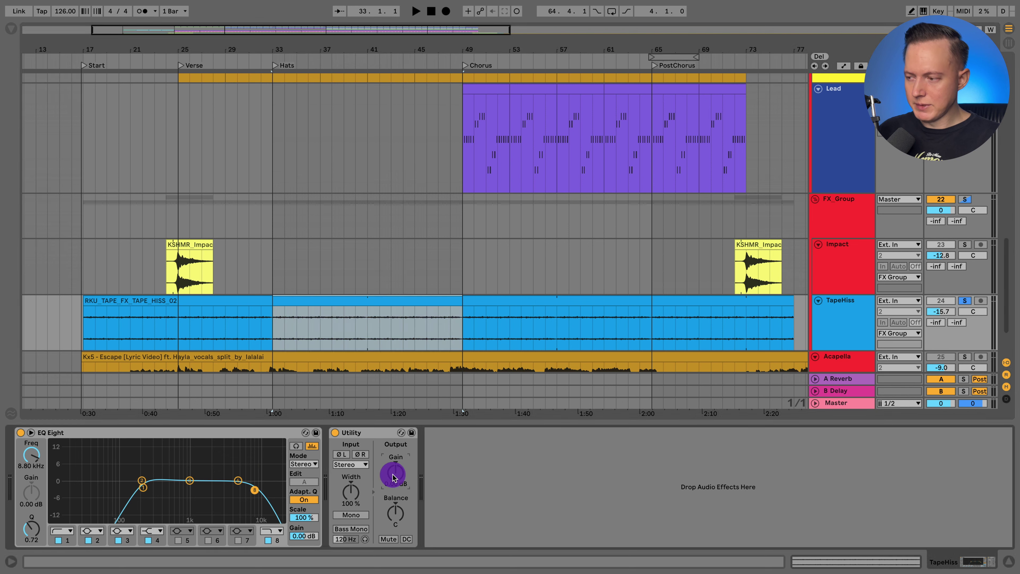
key(space)
drag(941, 311, 943, 314)
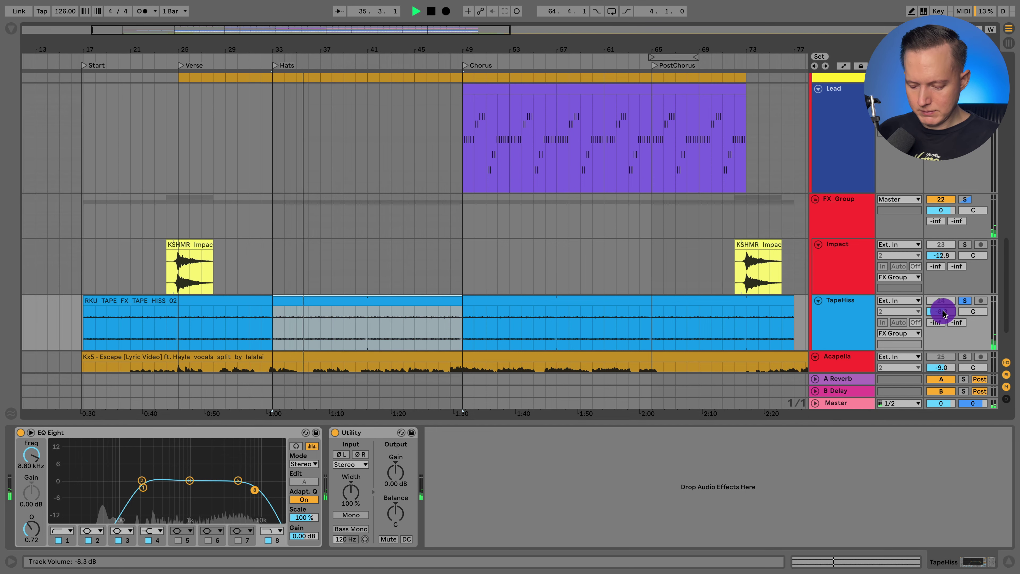
click(275, 268)
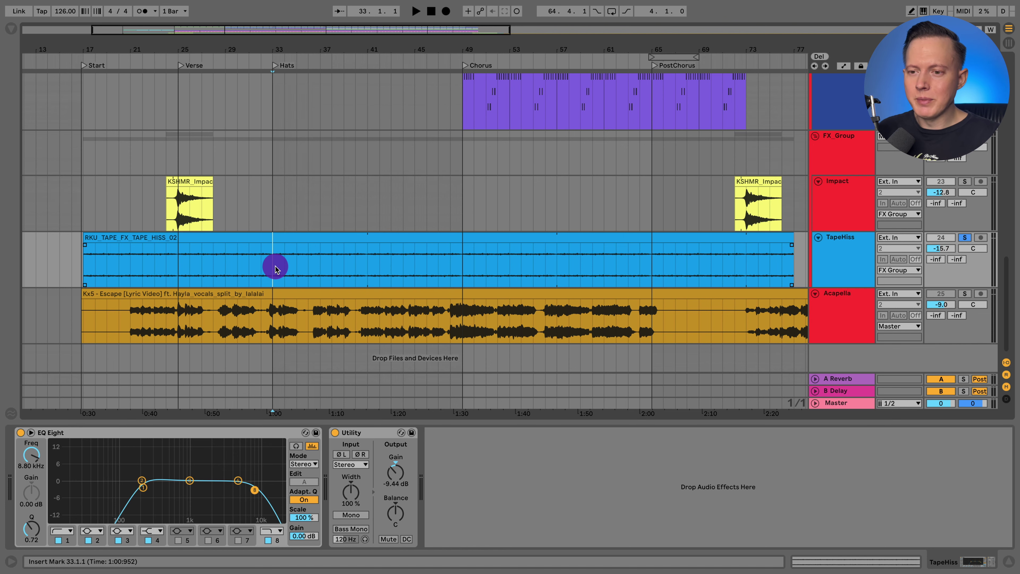
drag(272, 270, 454, 283)
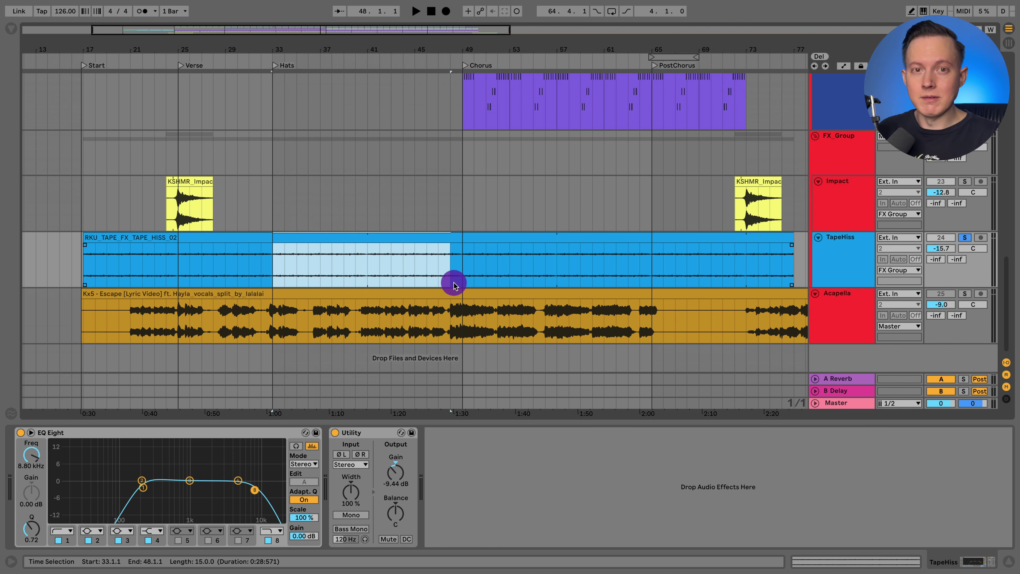